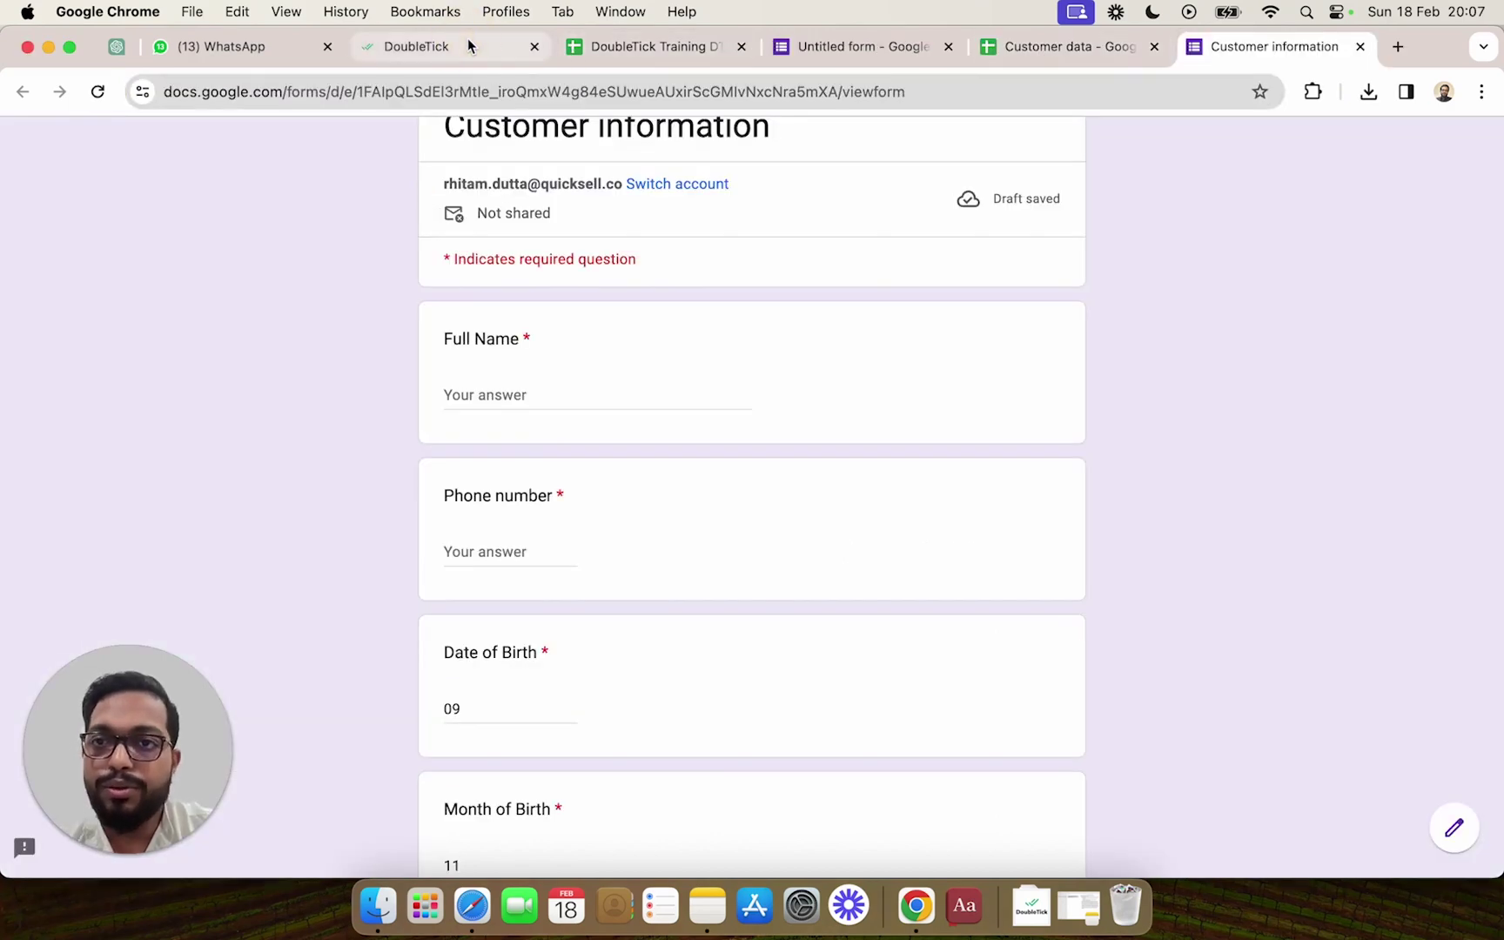
From Bot Studio, create a new bot and select its 'New Bot' title for renaming.
{"action": "left_click", "coordinate": [467, 40]}
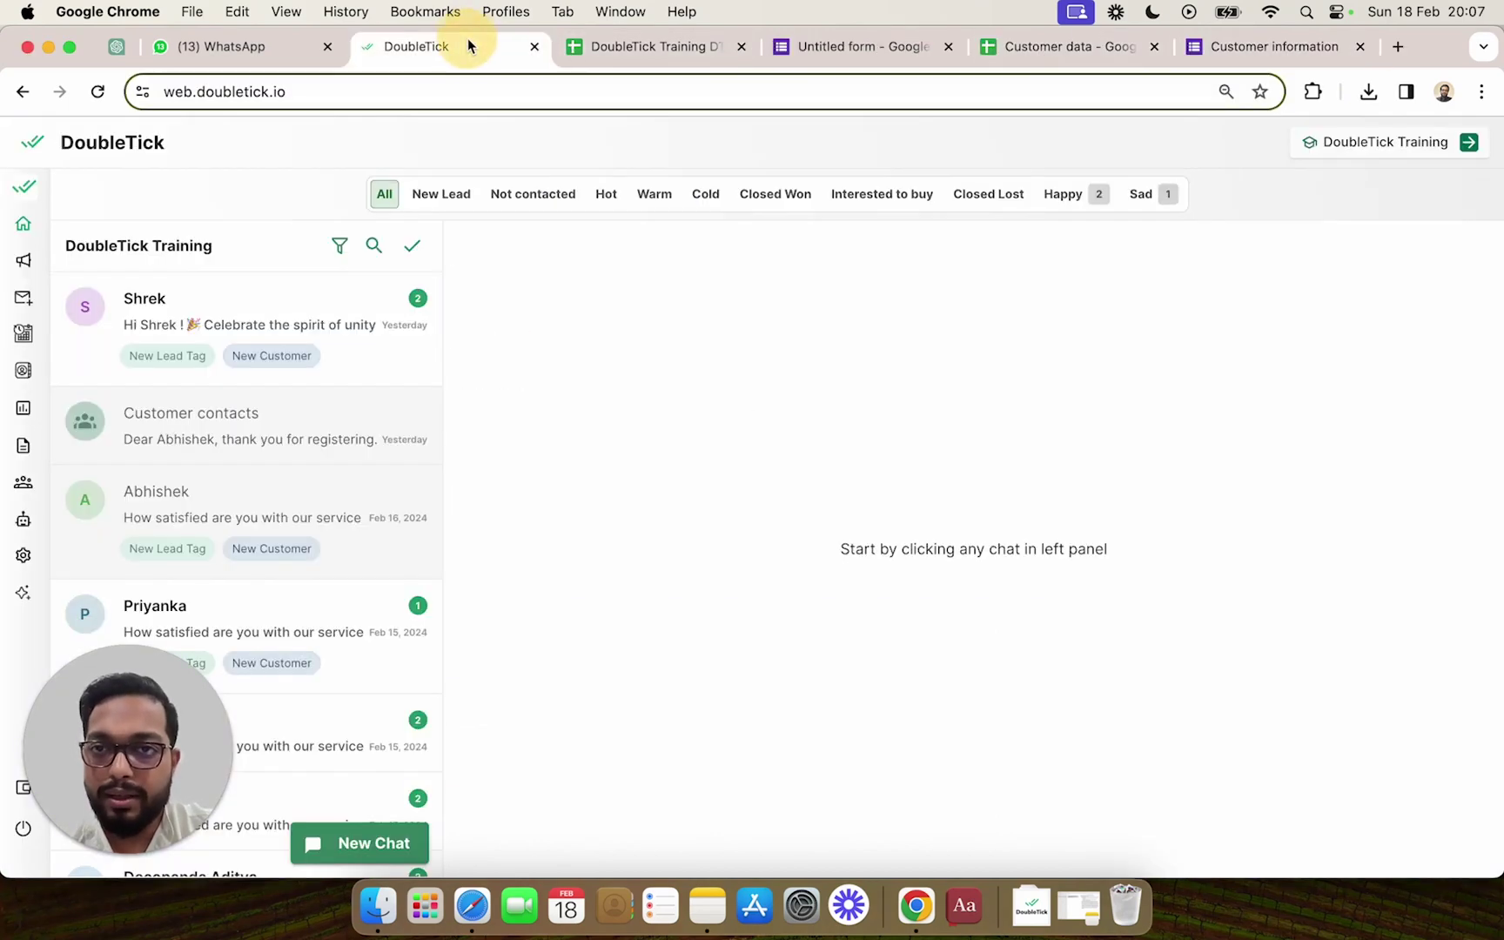
{"action": "left_click", "coordinate": [120, 520]}
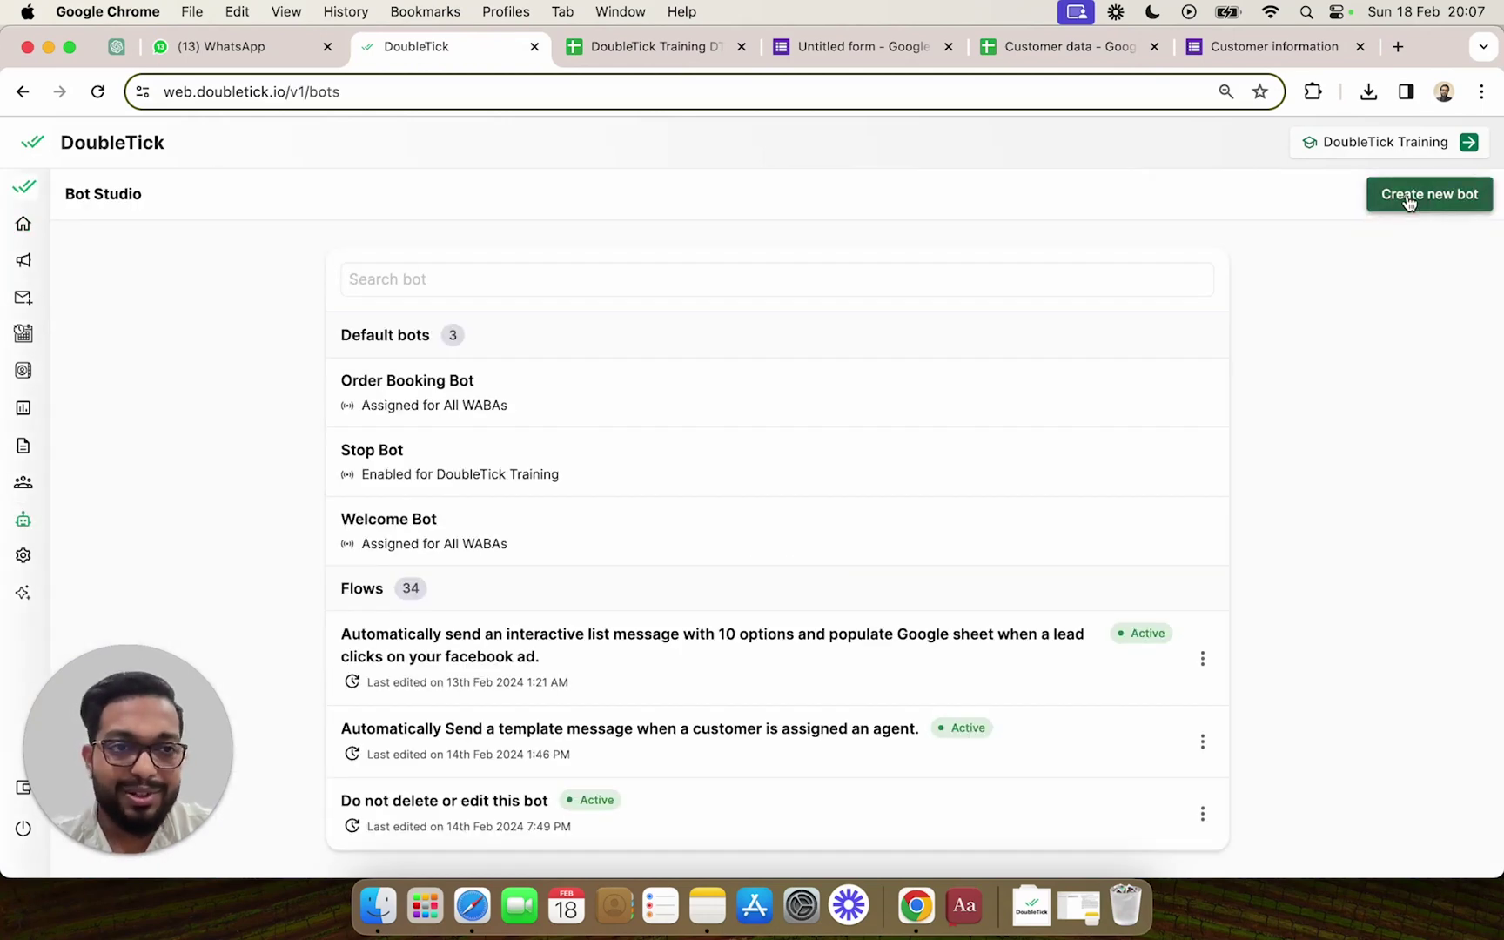
{"action": "left_click", "coordinate": [1409, 199]}
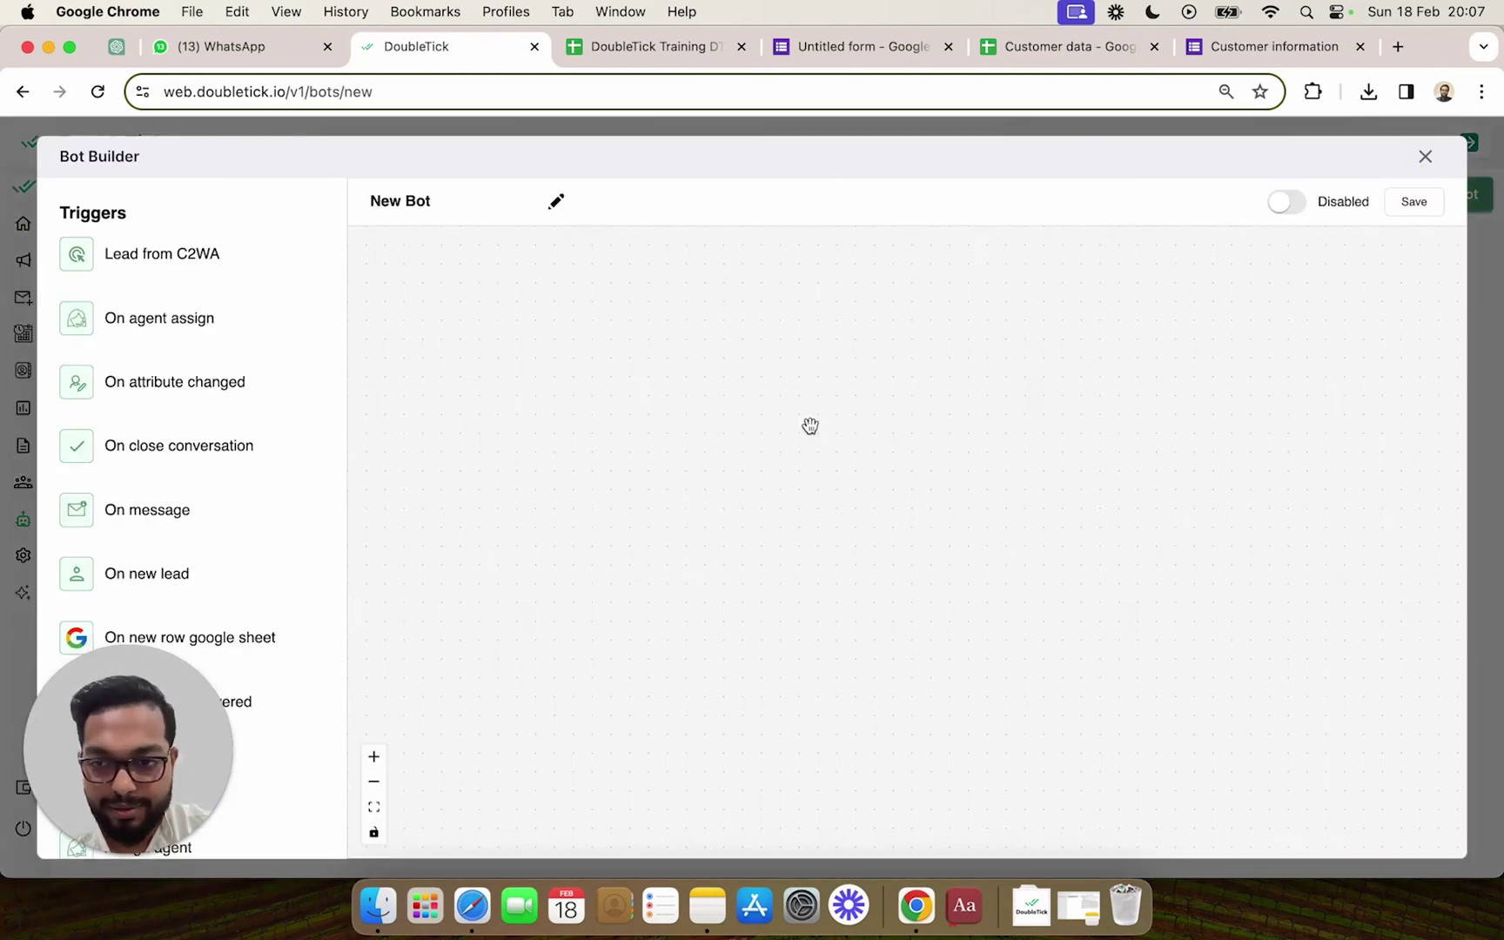
{"action": "left_click", "coordinate": [456, 212]}
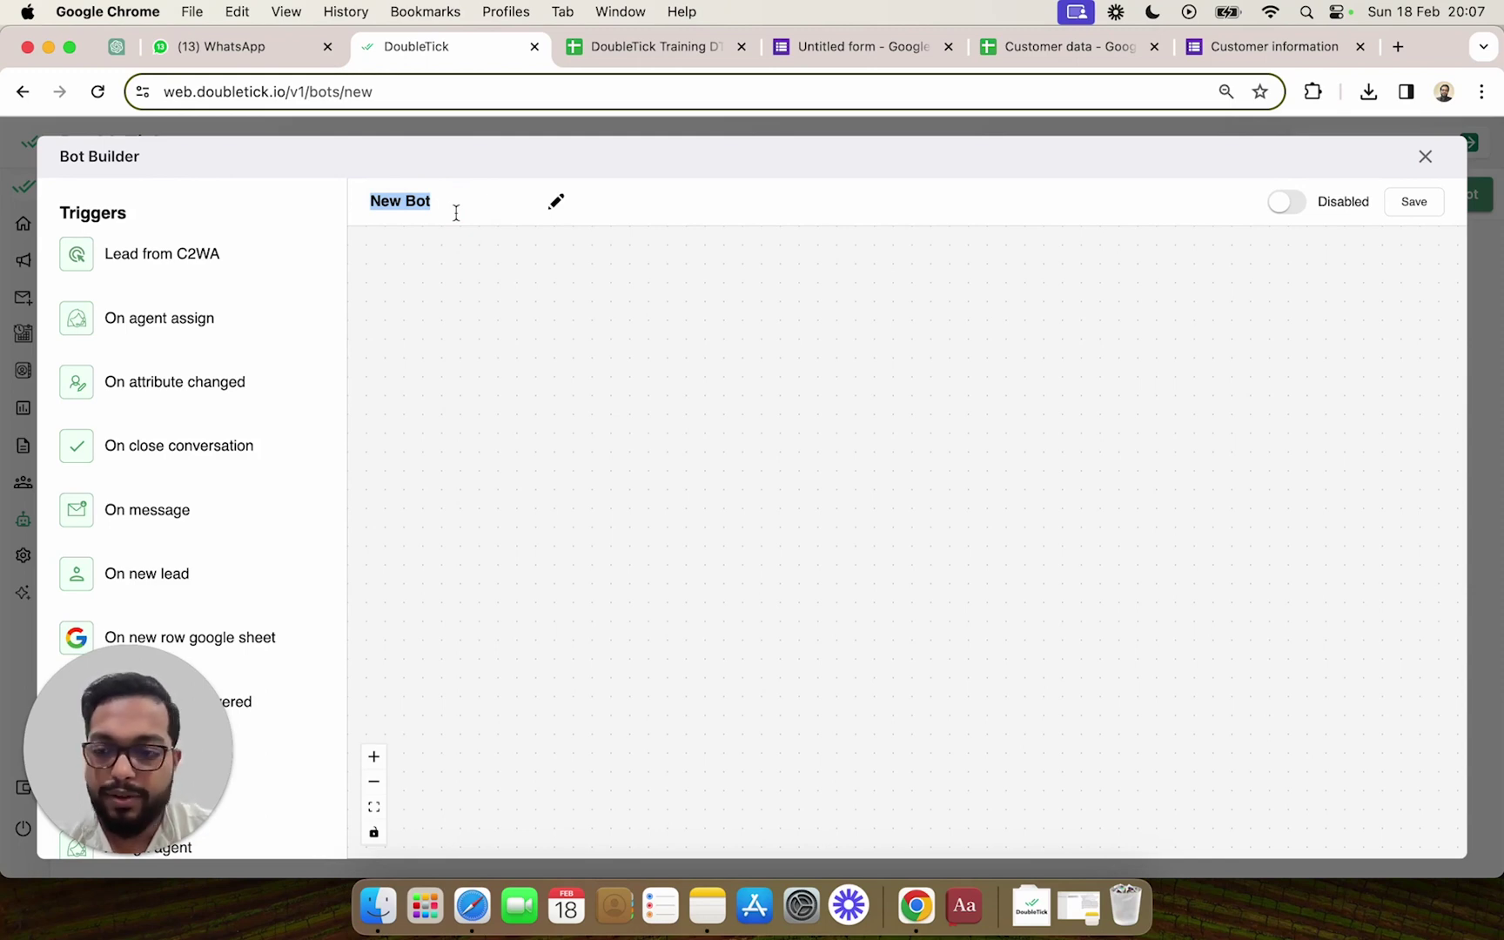
Name the bot 'A new lead cpture on google form and birthady'.
{"action": "type", "text": "A new lead c"}
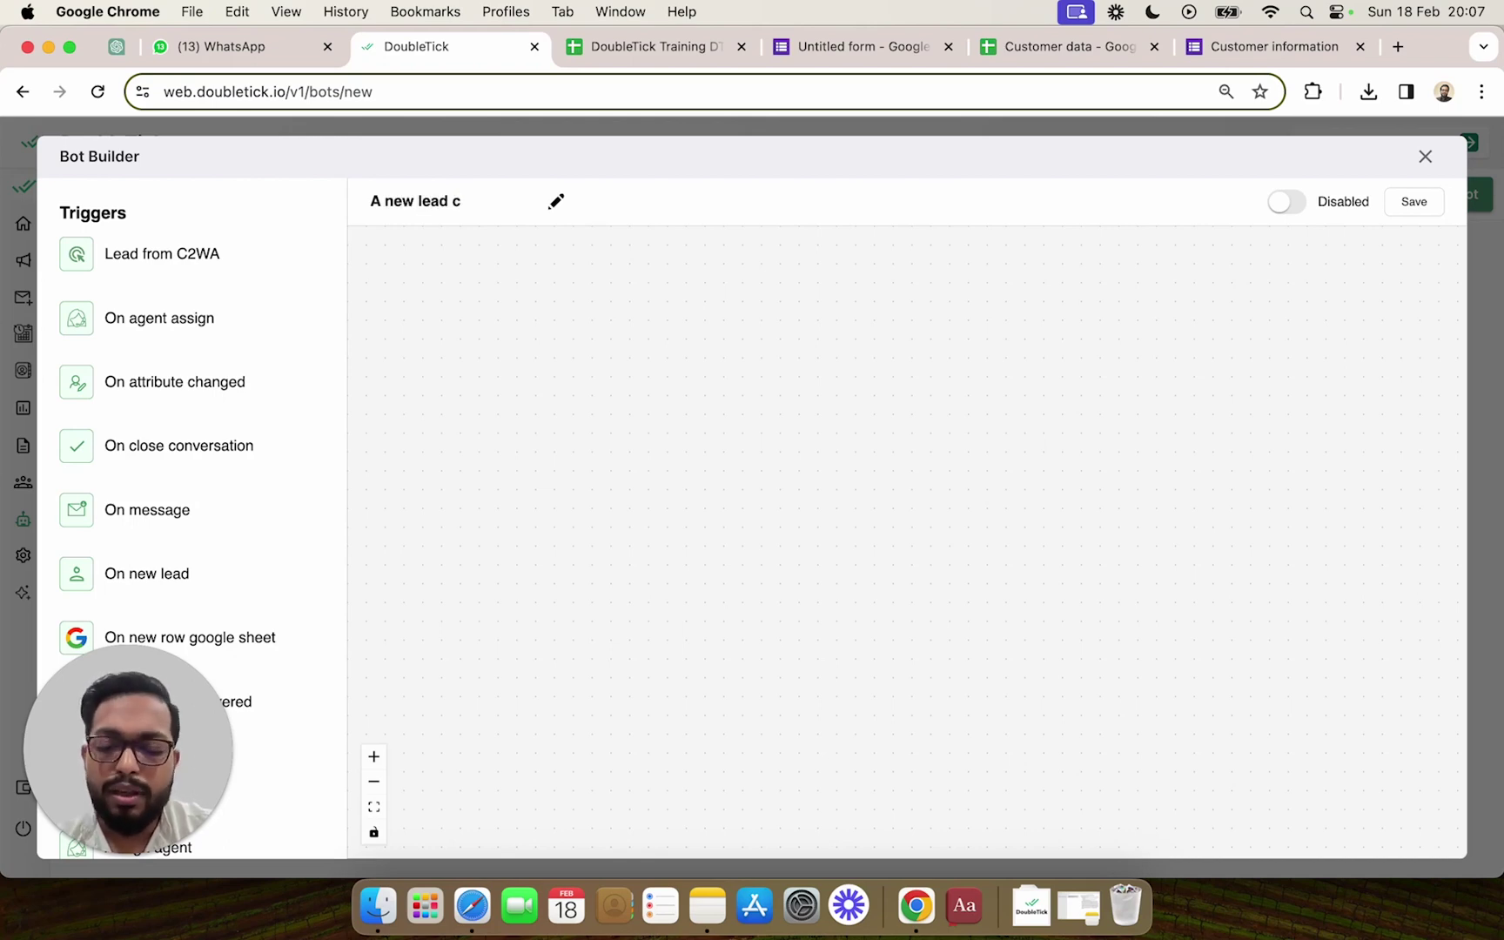
{"action": "key", "text": "Return"}
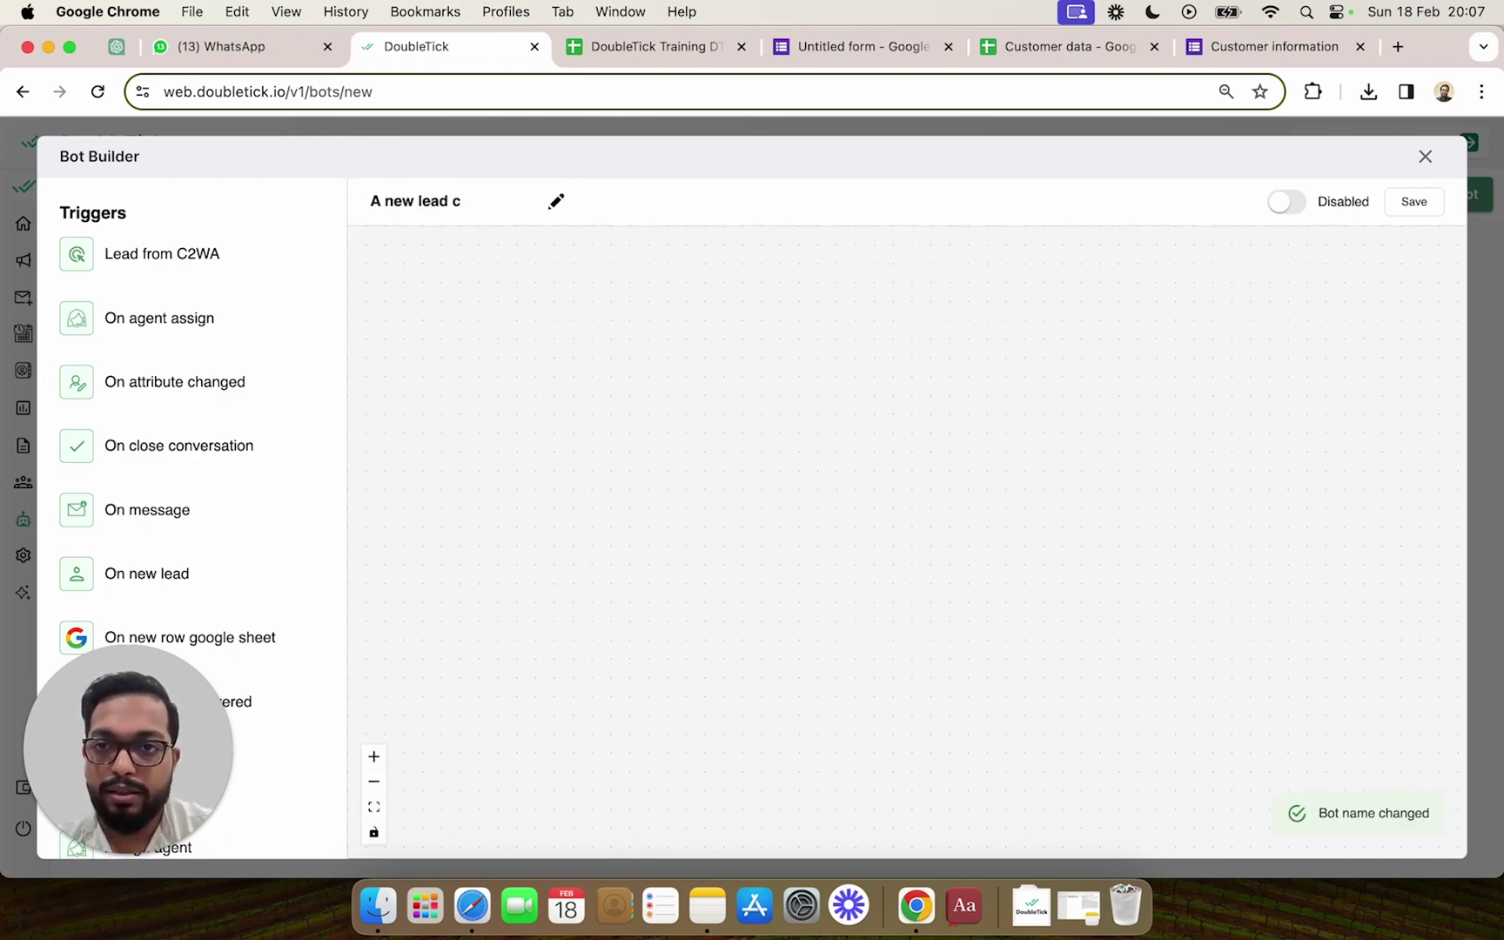
{"action": "type", "text": "pture on google form and birthady"}
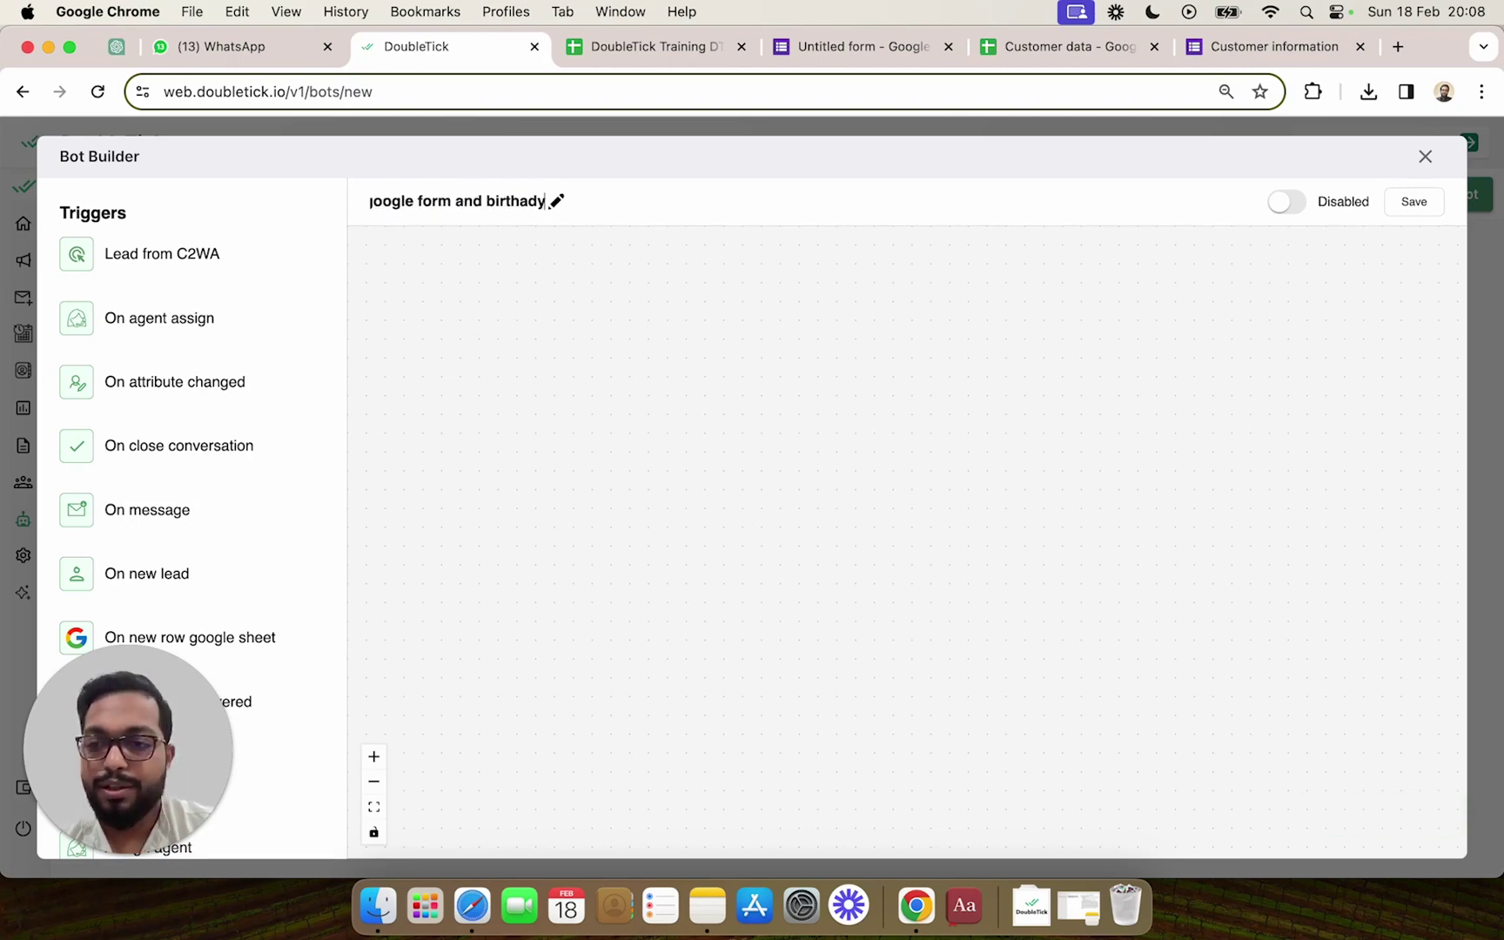
{"action": "key", "text": "Return"}
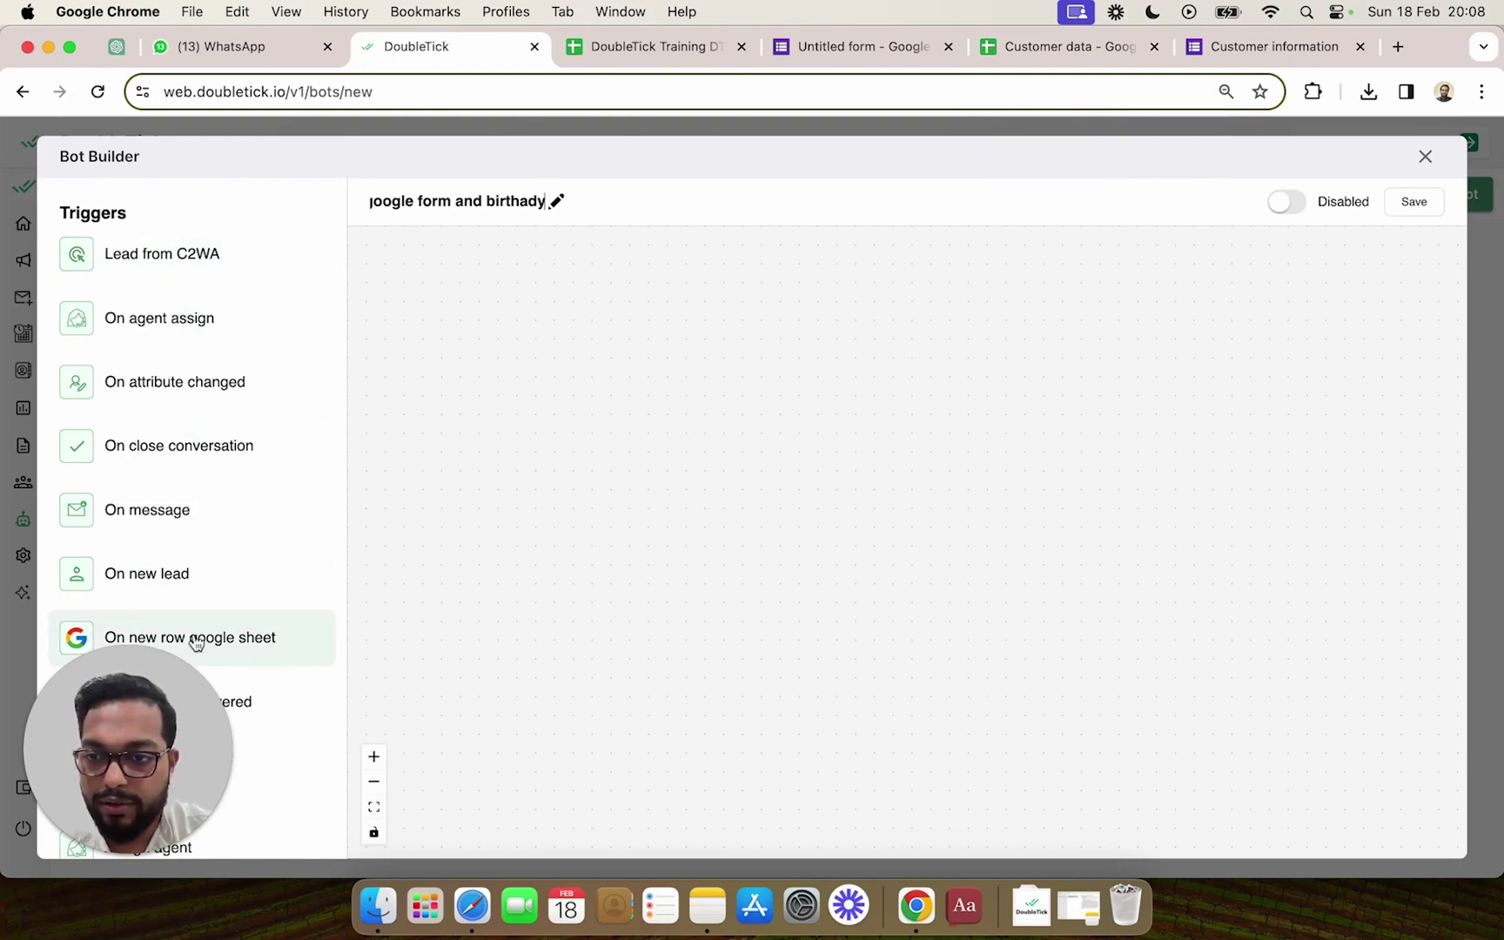
Place the 'On new row google sheet' trigger and sign it into a Google account with Drive and Sheets access.
{"action": "left_click", "coordinate": [236, 640]}
{"action": "left_click_drag", "start_coordinate": [236, 640], "coordinate": [471, 310]}
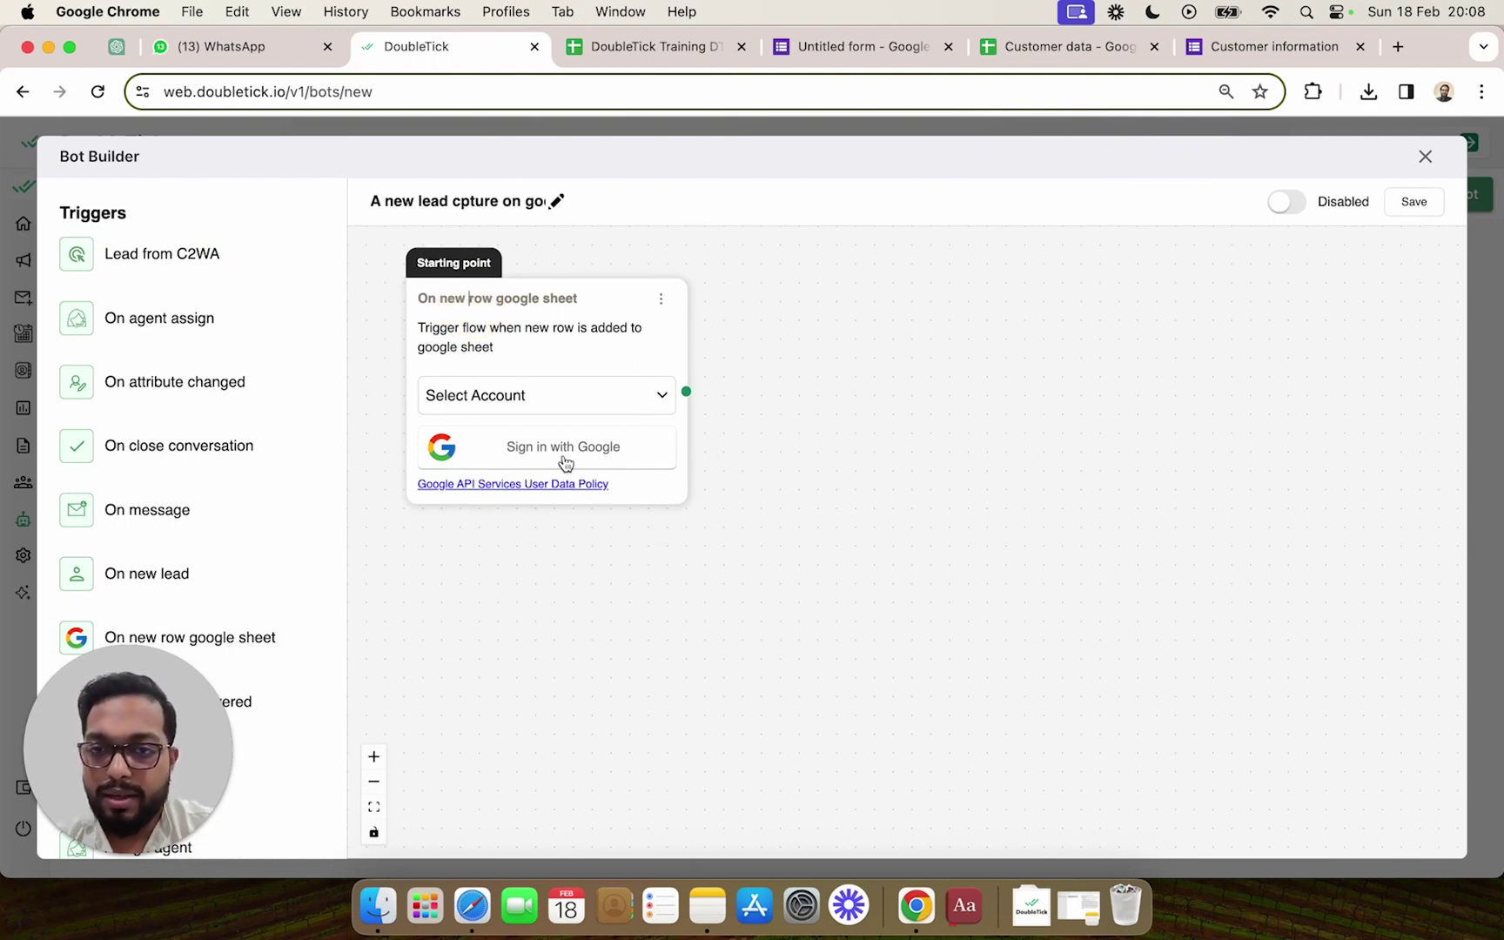
{"action": "left_click", "coordinate": [632, 447]}
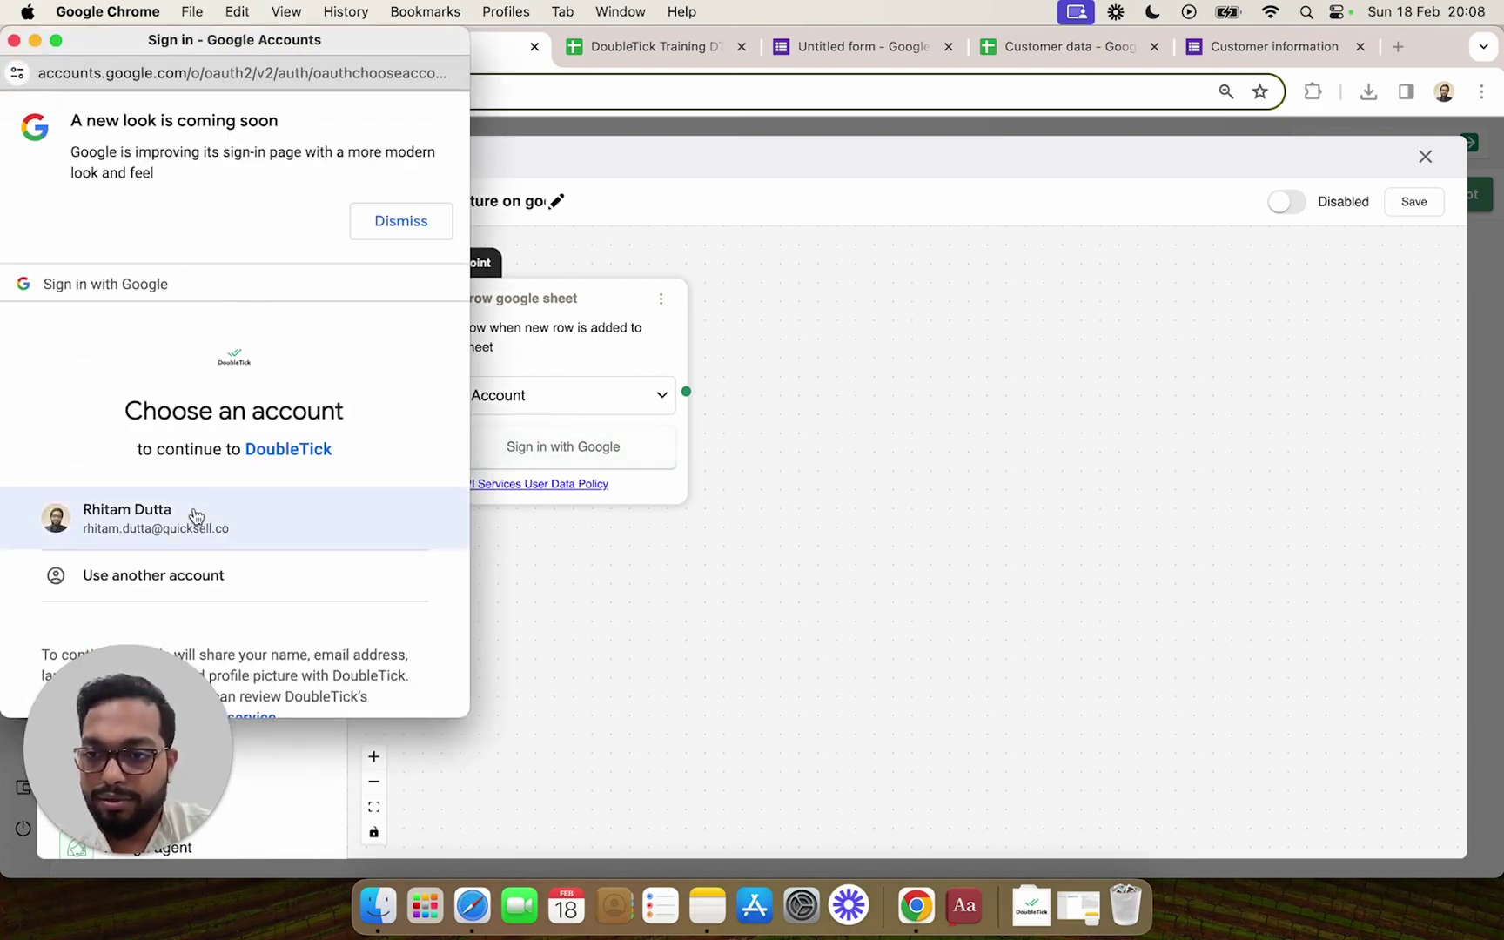
{"action": "left_click", "coordinate": [295, 526]}
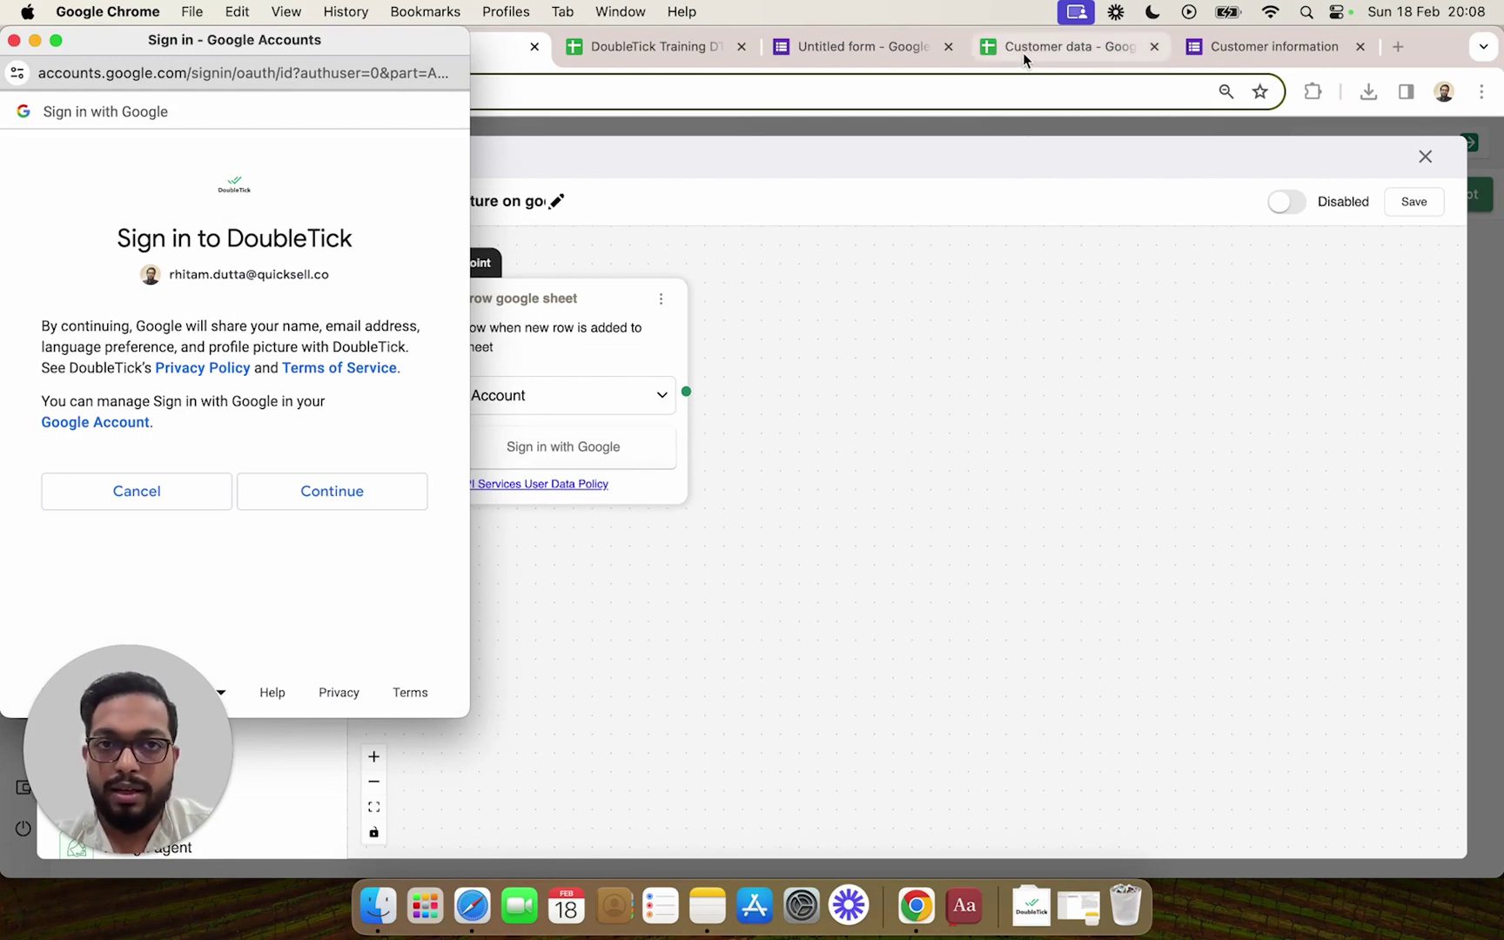
{"action": "left_click", "coordinate": [357, 495]}
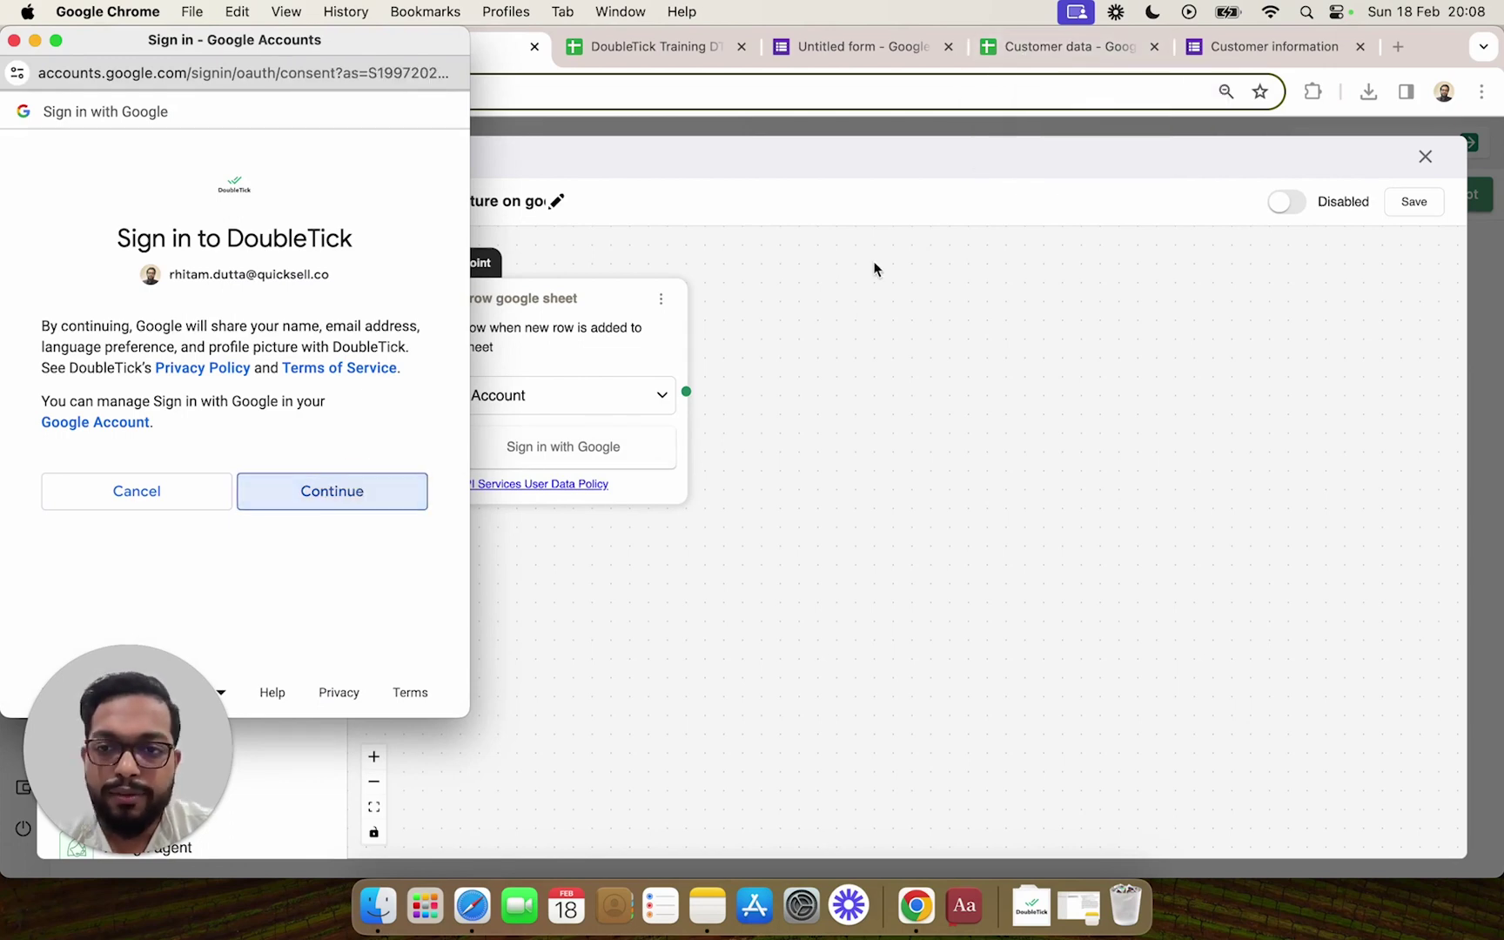
{"action": "scroll", "coordinate": [295, 481], "scroll_direction": "down", "scroll_amount": 5}
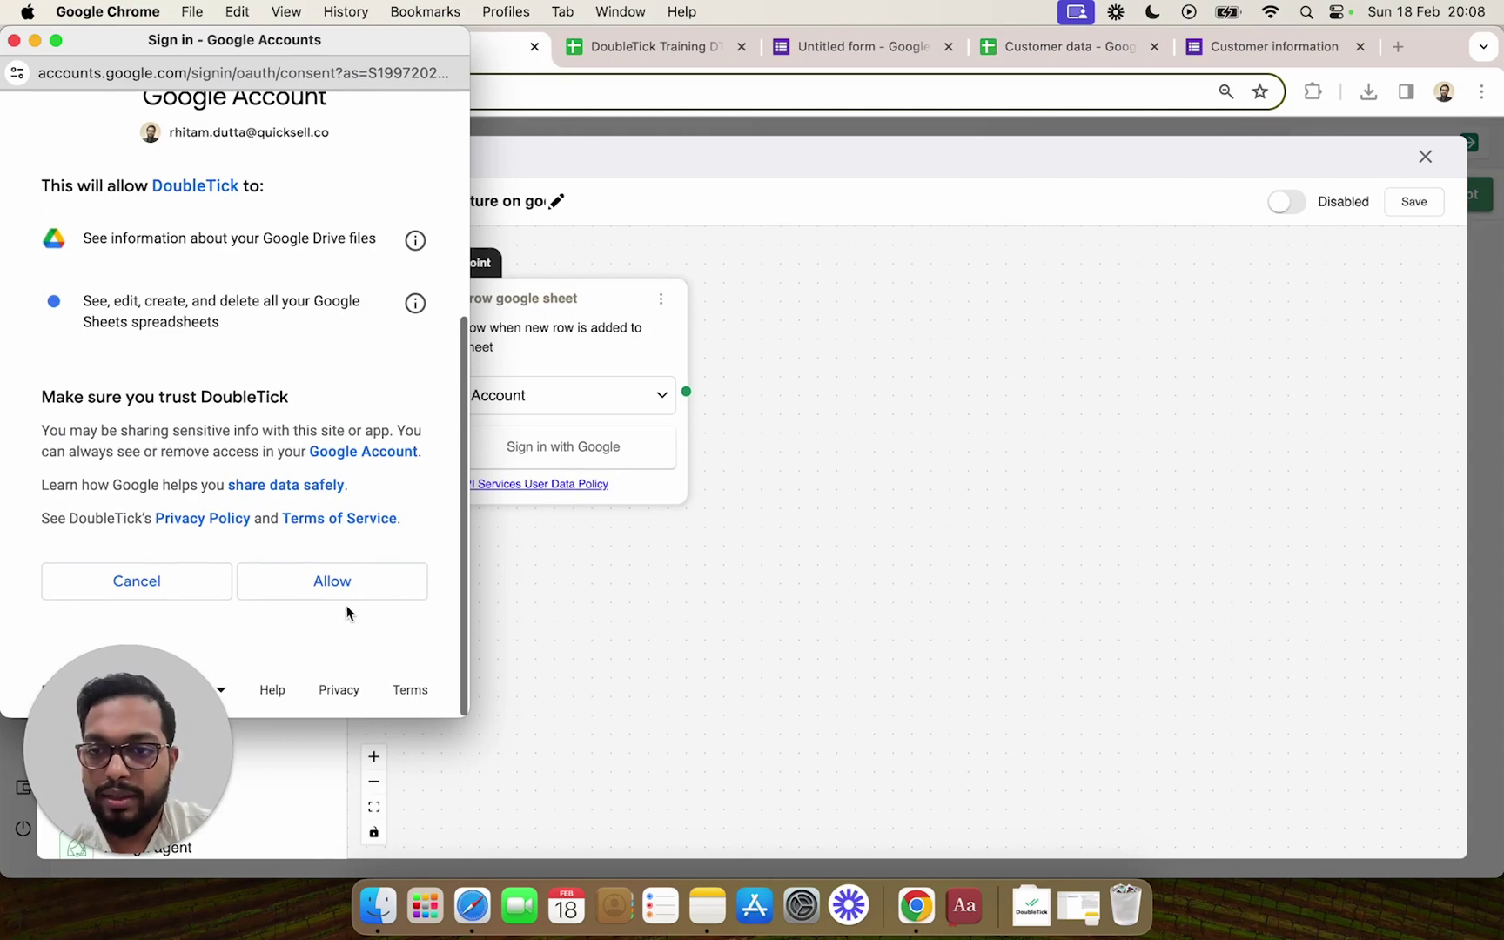
{"action": "left_click", "coordinate": [337, 585]}
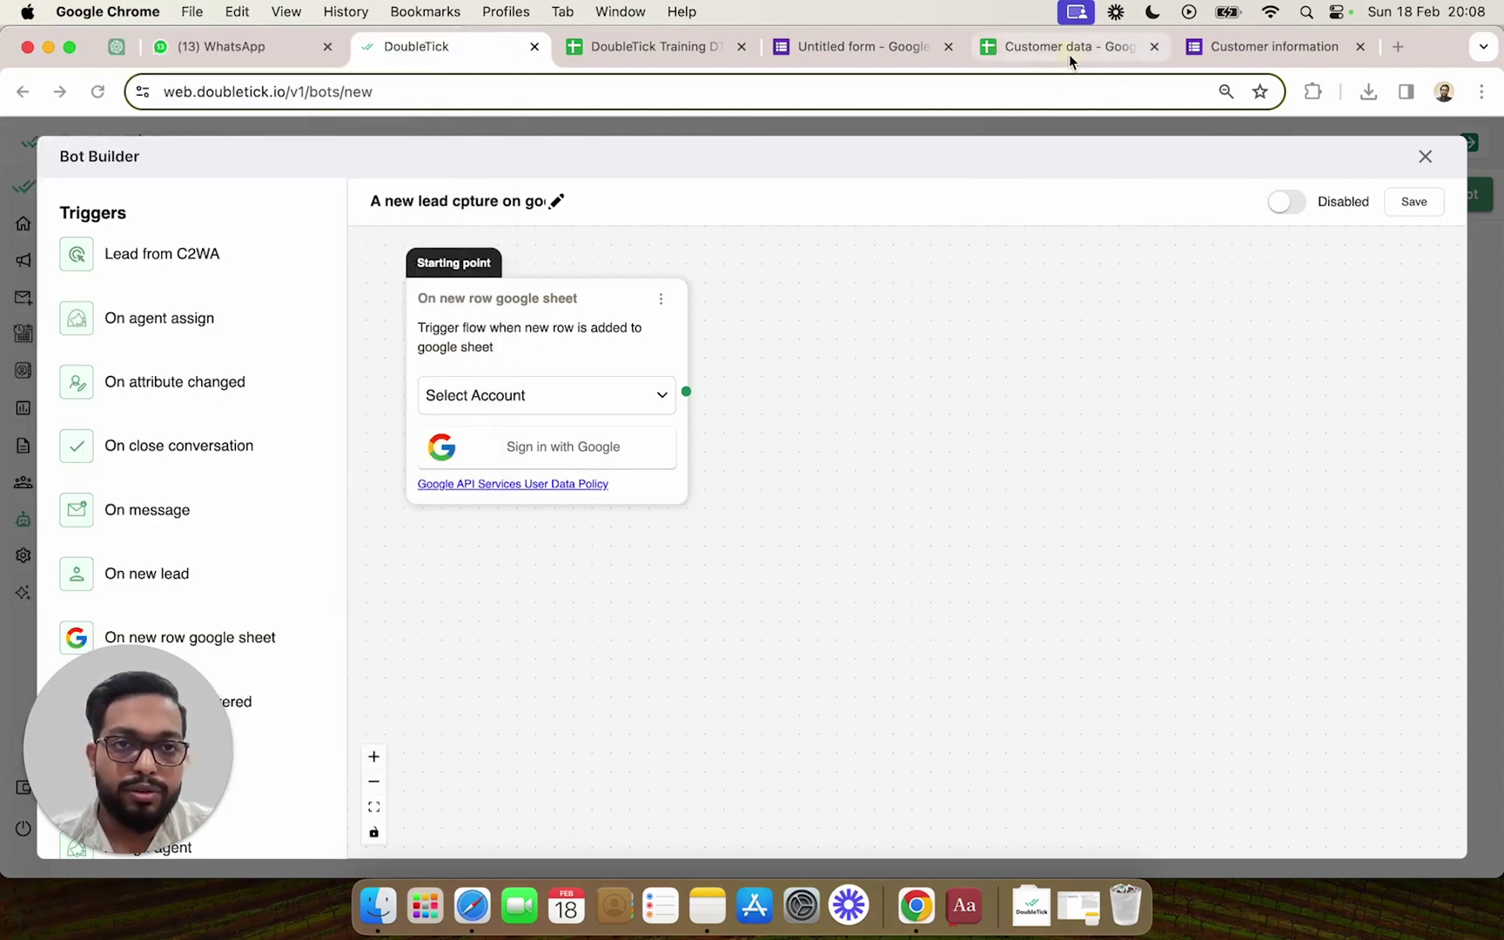
Check which Google account owns the Customer data spreadsheet, then return to the bot builder.
{"action": "left_click", "coordinate": [1069, 54]}
{"action": "left_click", "coordinate": [1466, 148]}
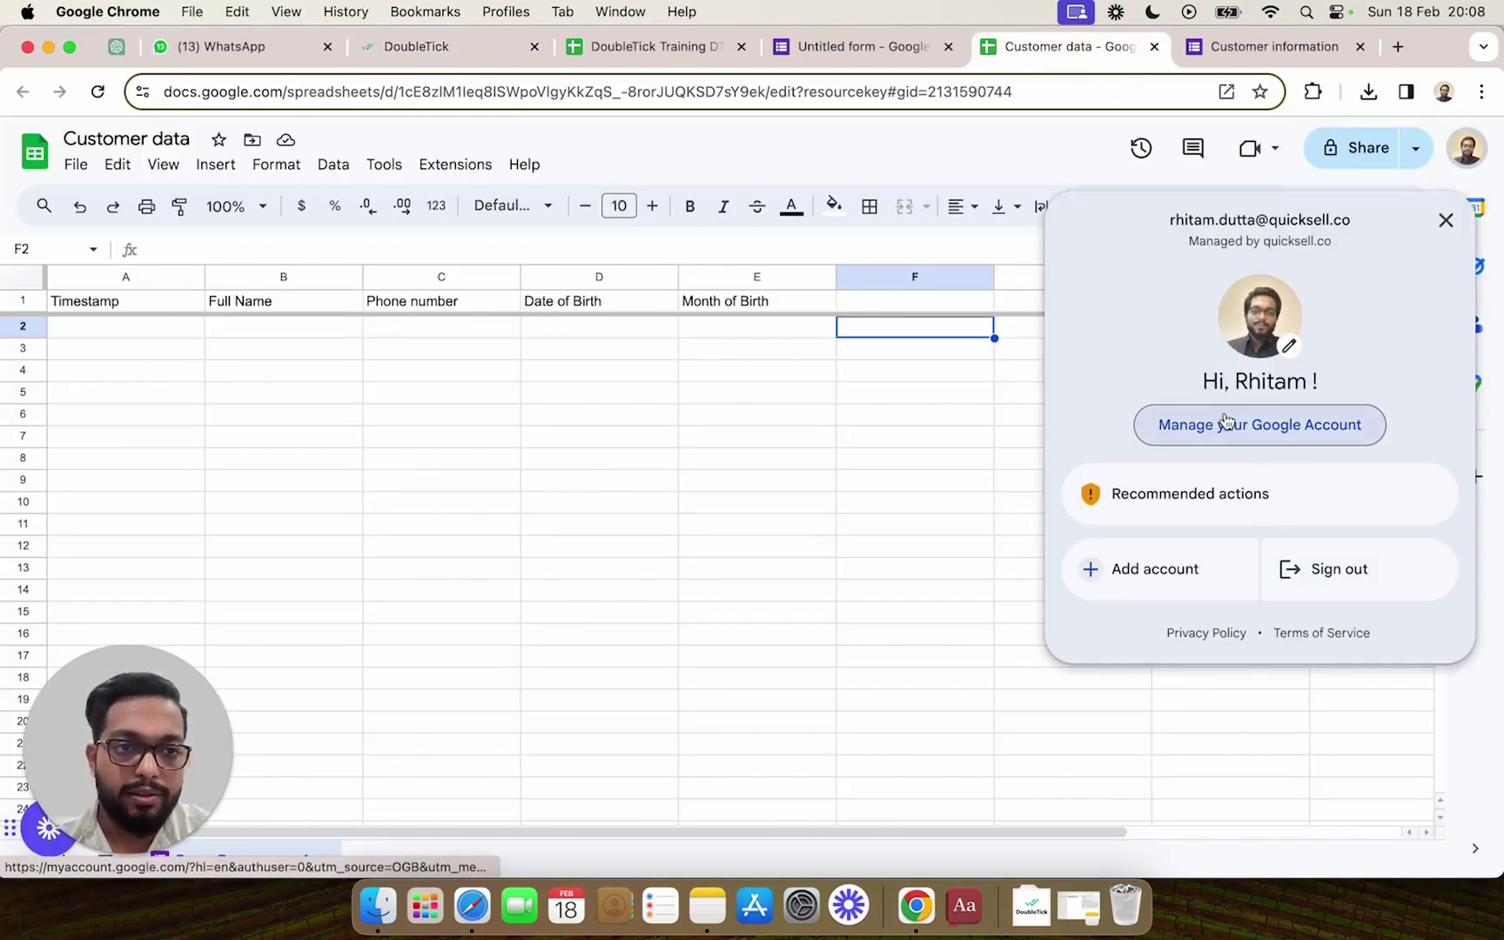
{"action": "left_click", "coordinate": [374, 50]}
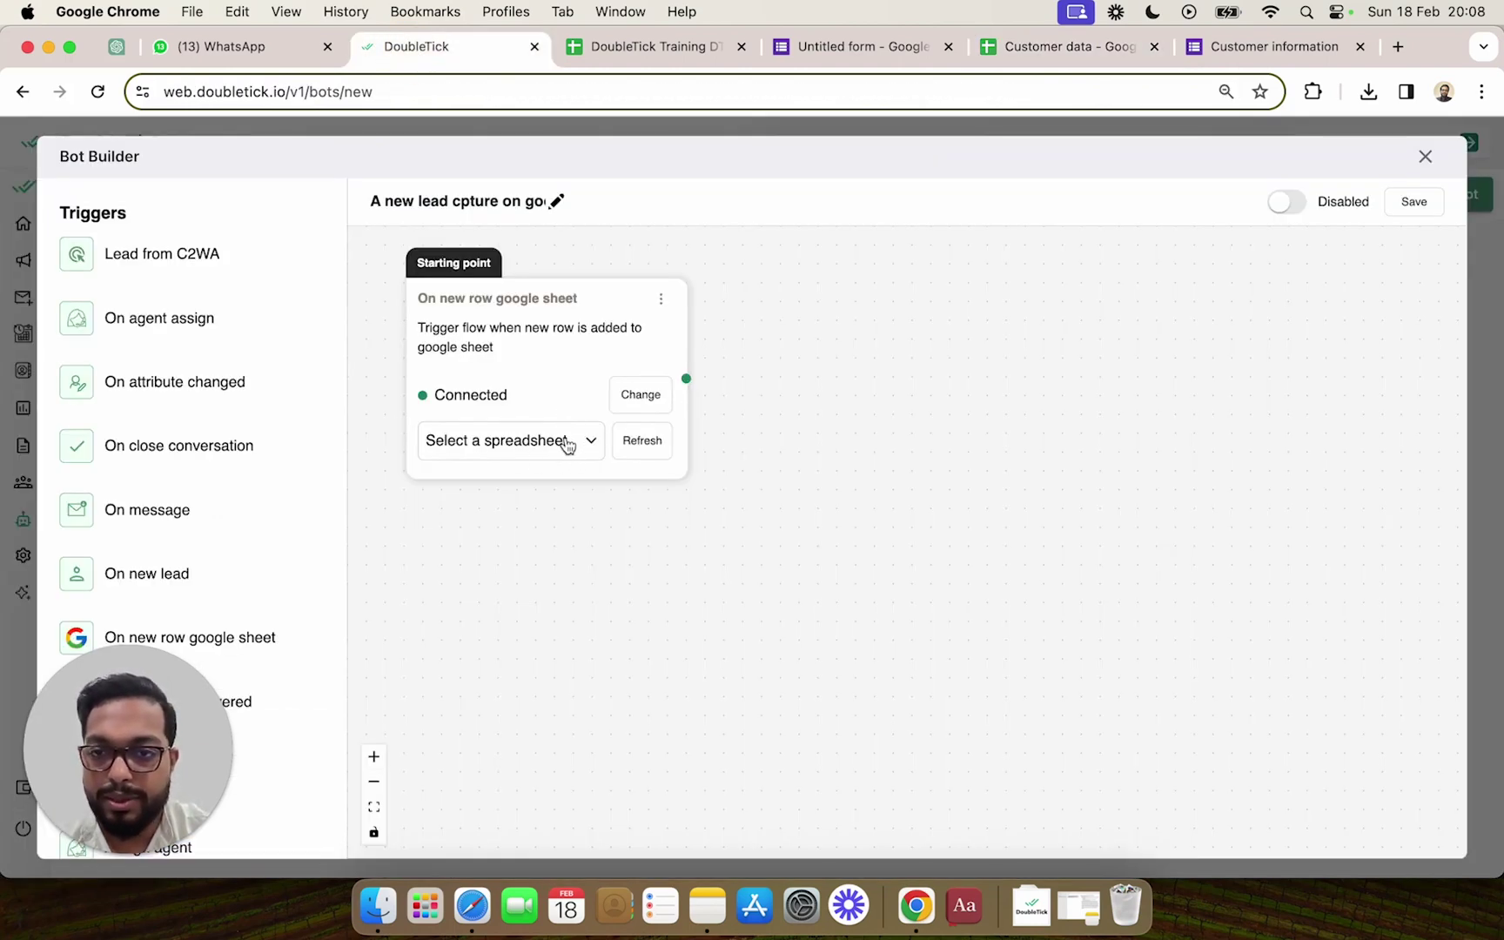
Point the trigger at the 'Customer data' spreadsheet and use 'Phone number' as its phone column.
{"action": "left_click", "coordinate": [514, 442]}
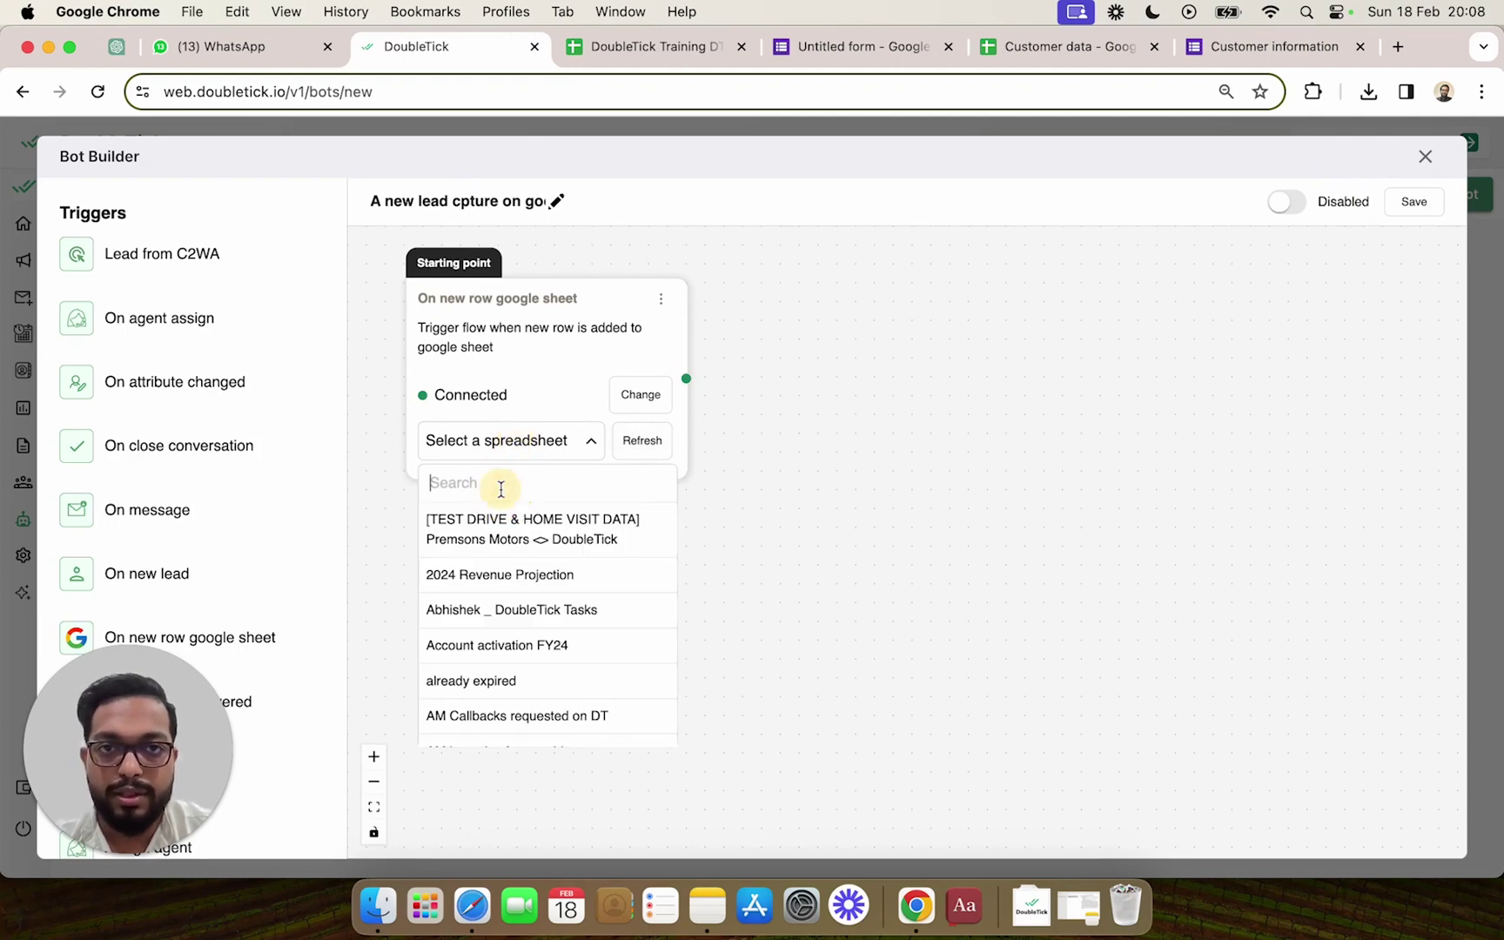
{"action": "type", "text": "customer "}
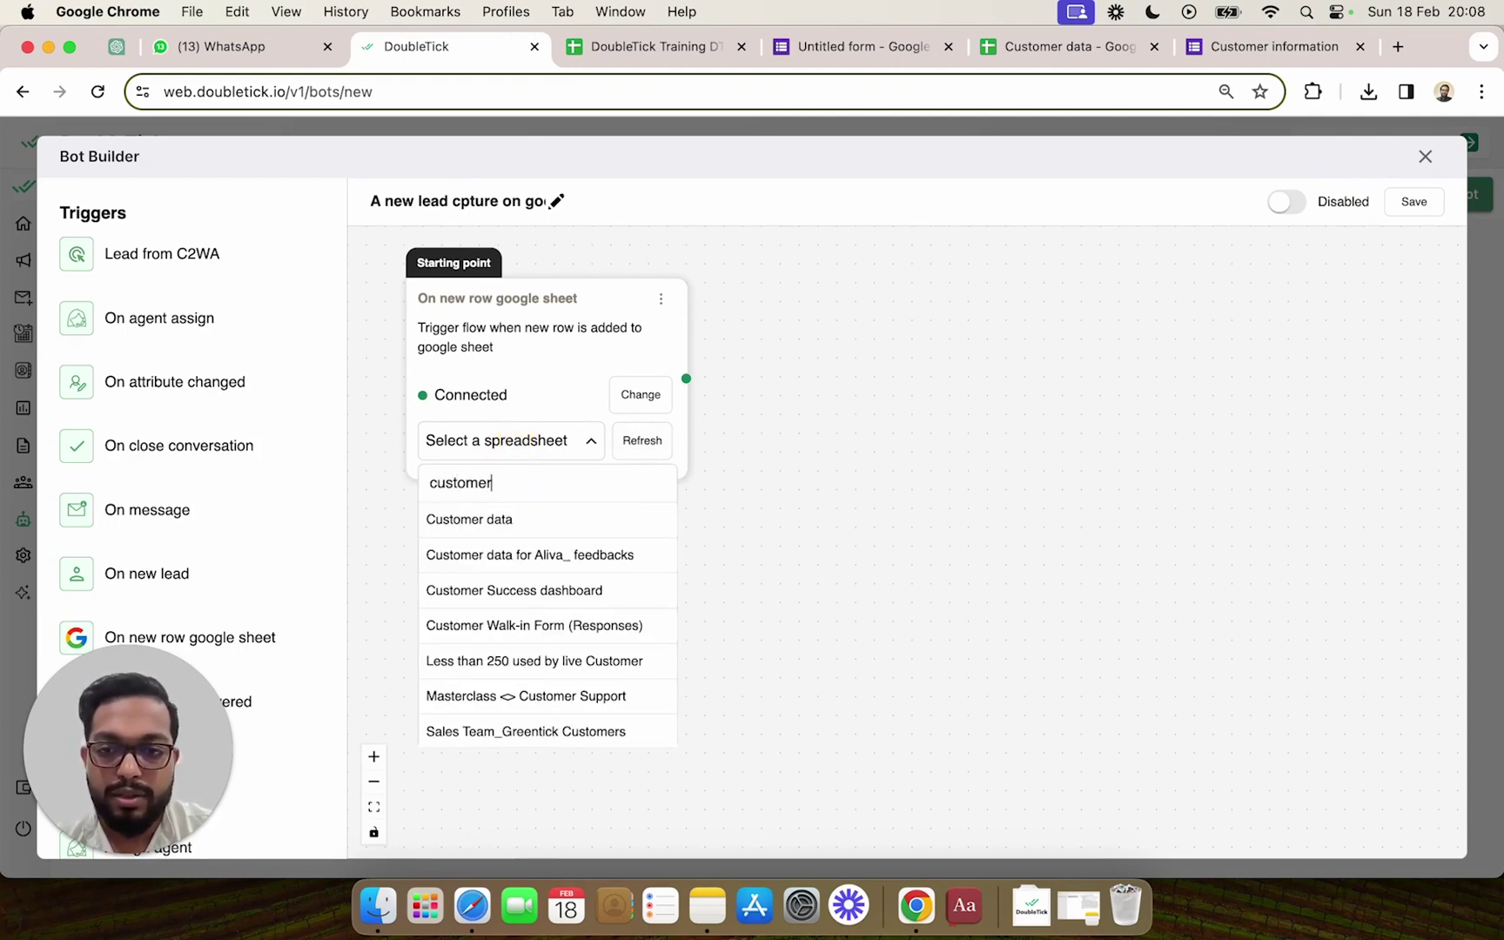
{"action": "type", "text": "da"}
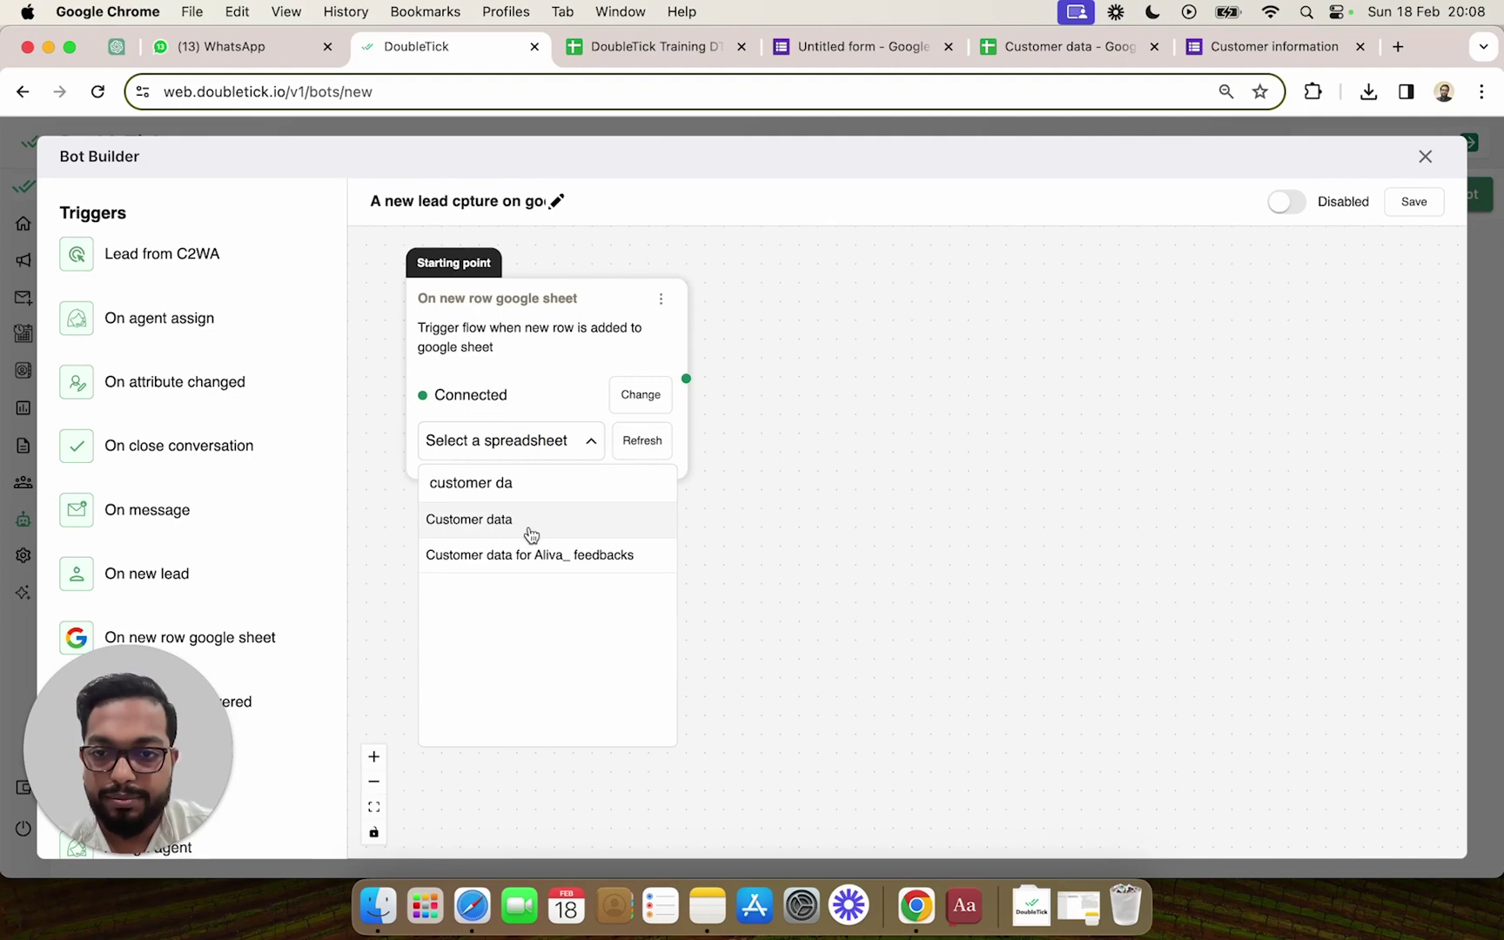
{"action": "left_click", "coordinate": [525, 526]}
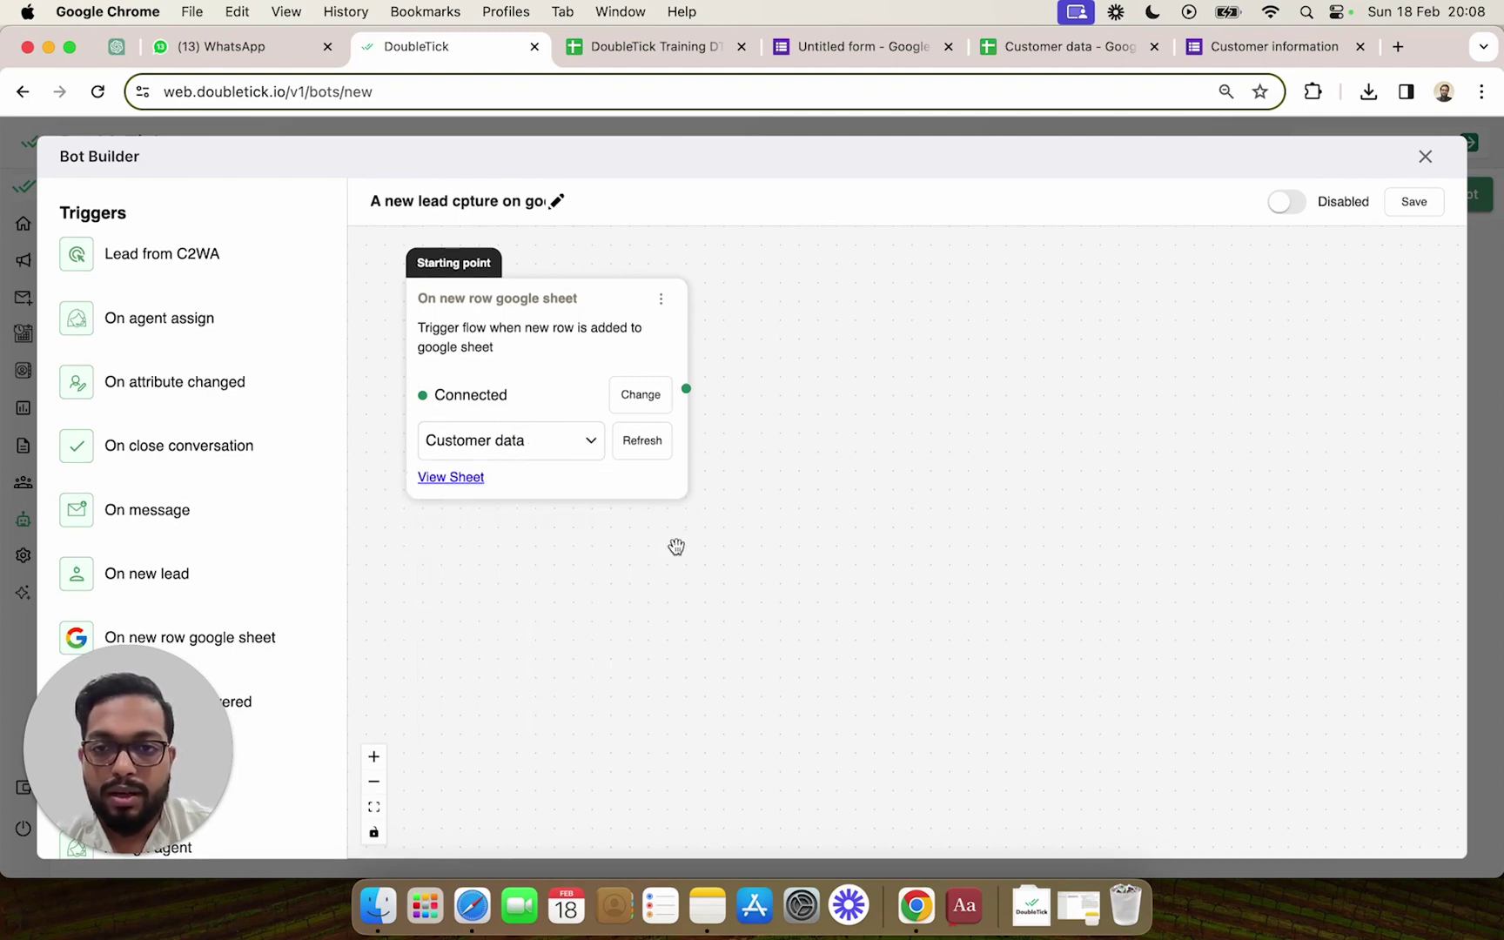
{"action": "scroll", "coordinate": [725, 554], "scroll_direction": "down", "scroll_amount": 3}
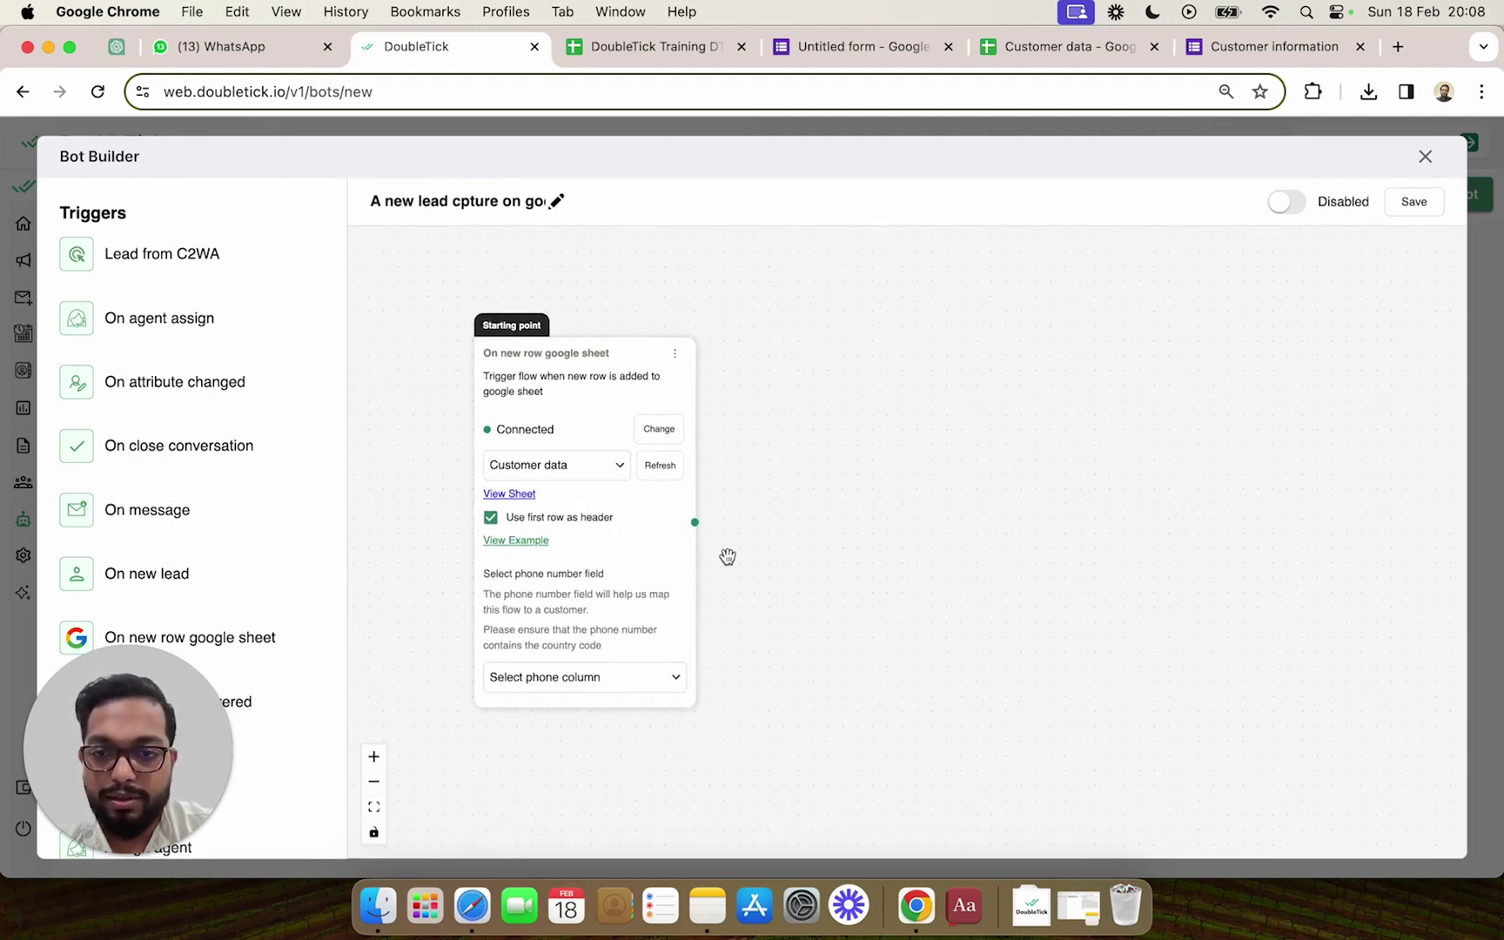
{"action": "left_click_drag", "start_coordinate": [751, 610], "coordinate": [721, 528]}
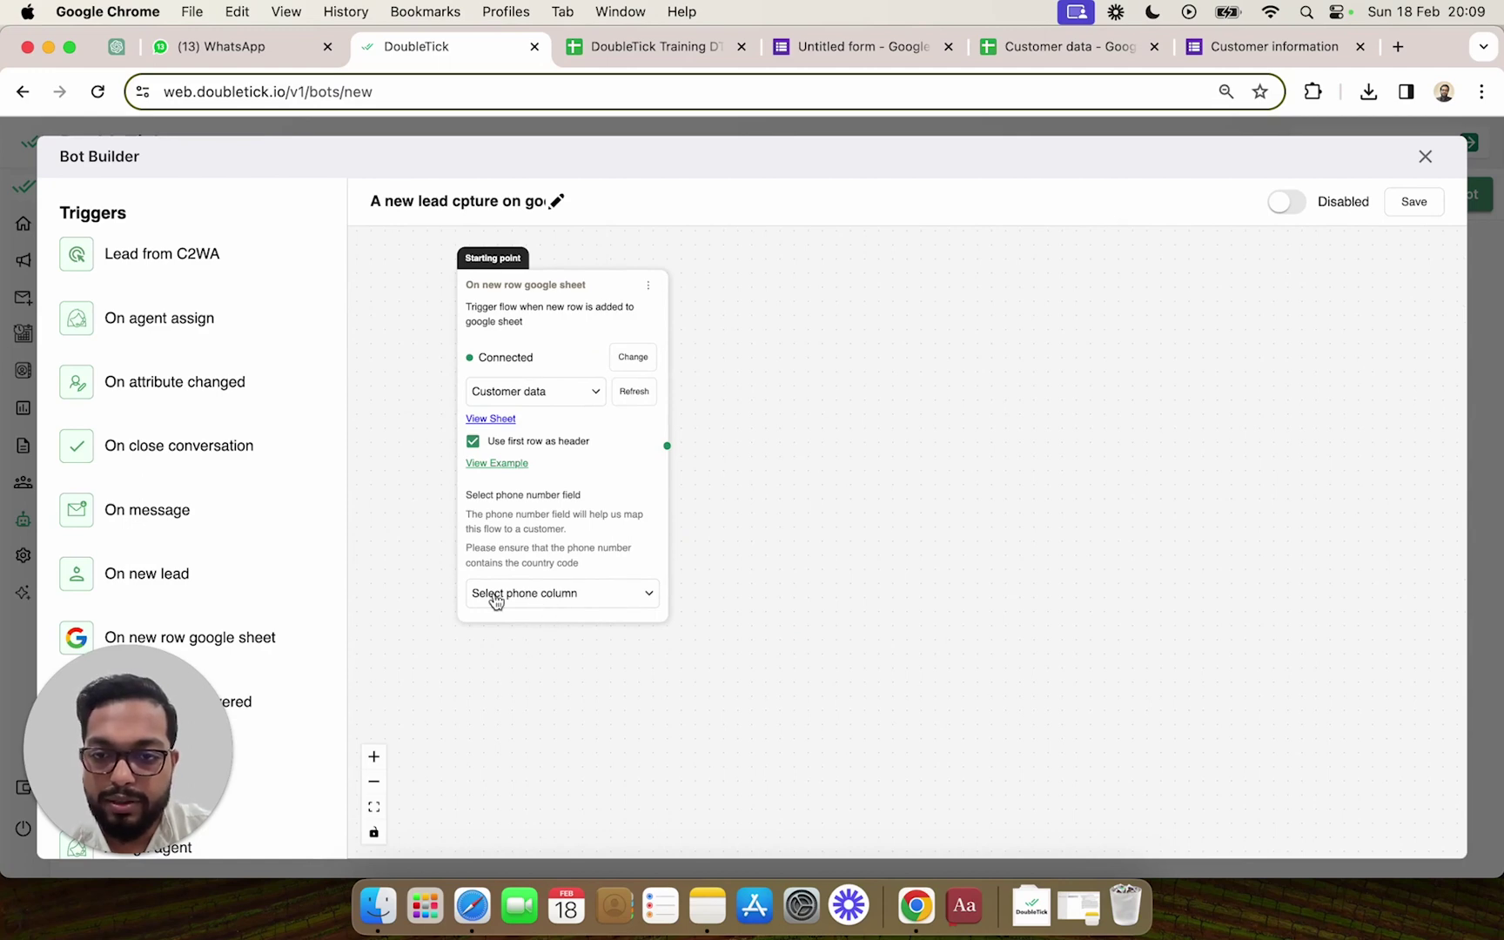
{"action": "left_click", "coordinate": [543, 604]}
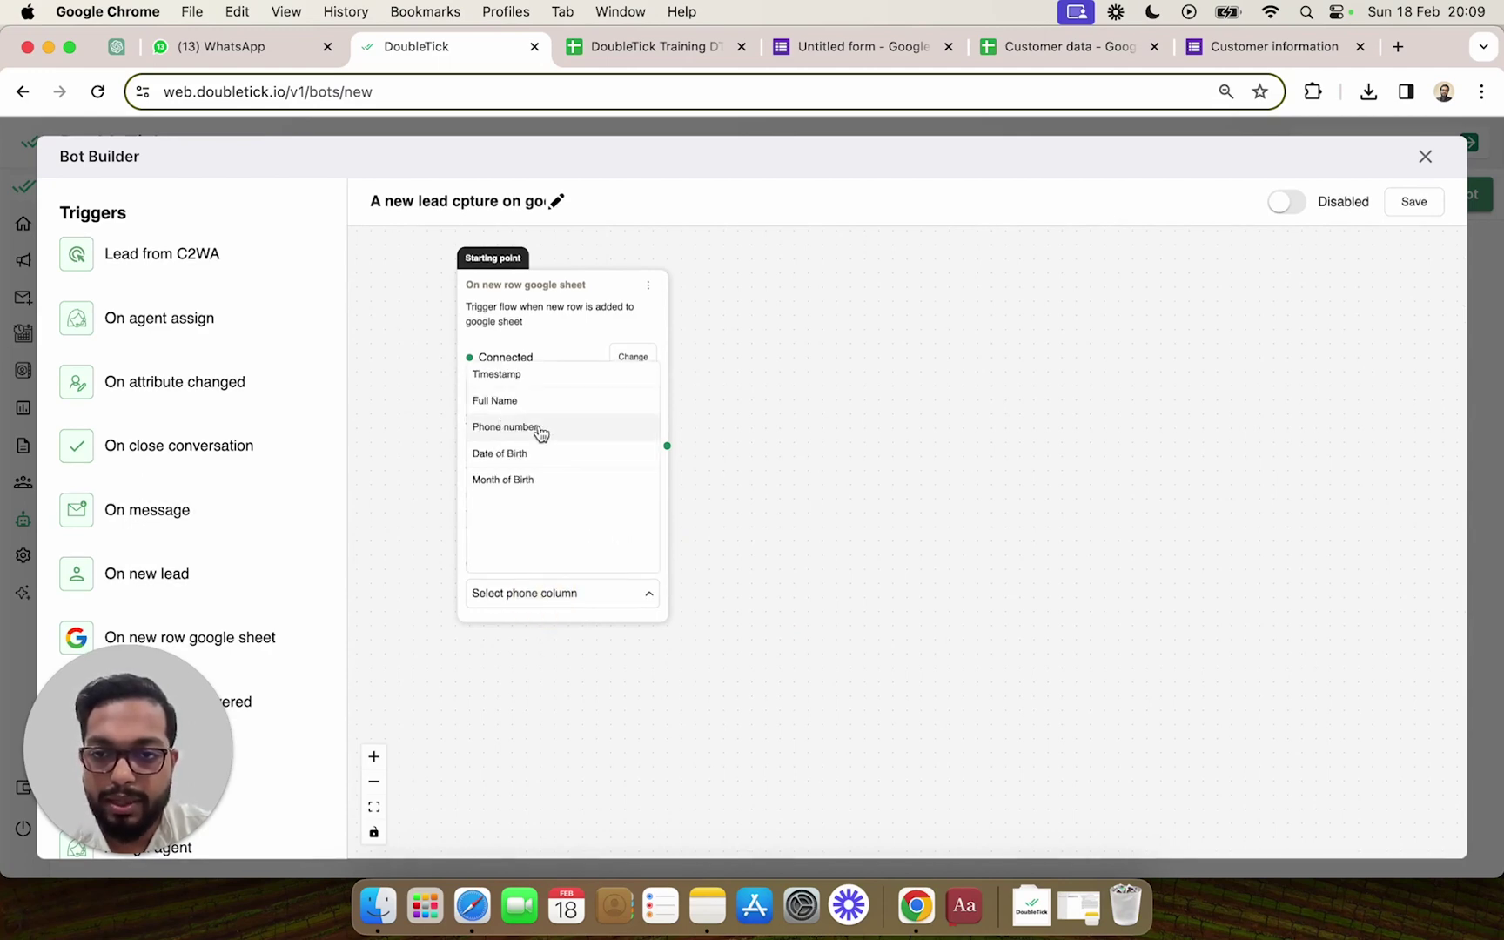
{"action": "left_click", "coordinate": [519, 431]}
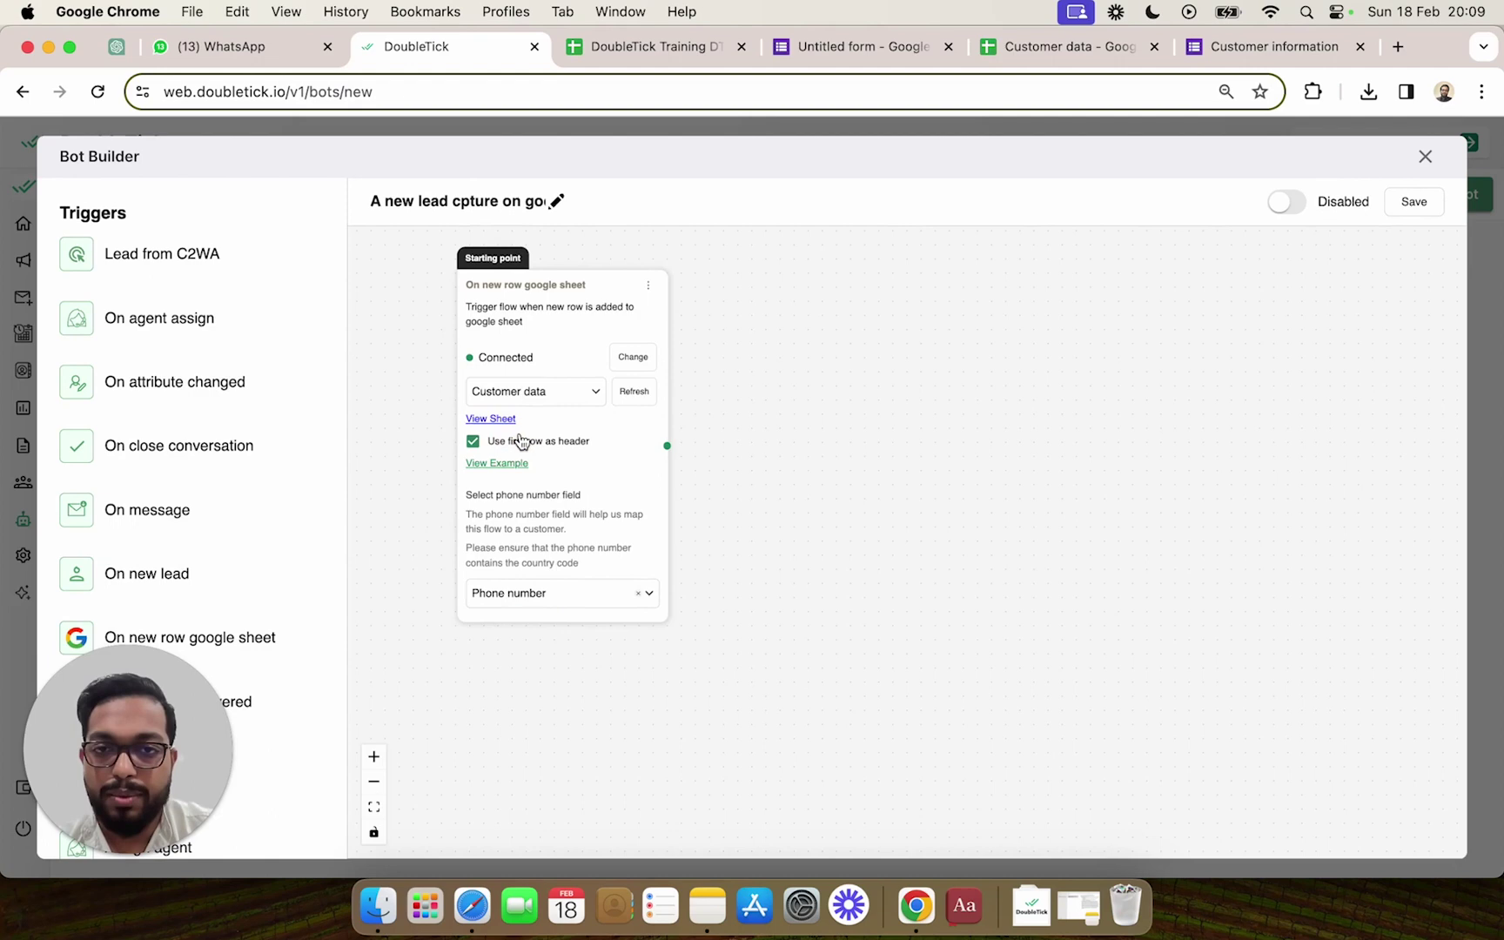
{"action": "left_click", "coordinate": [1076, 45]}
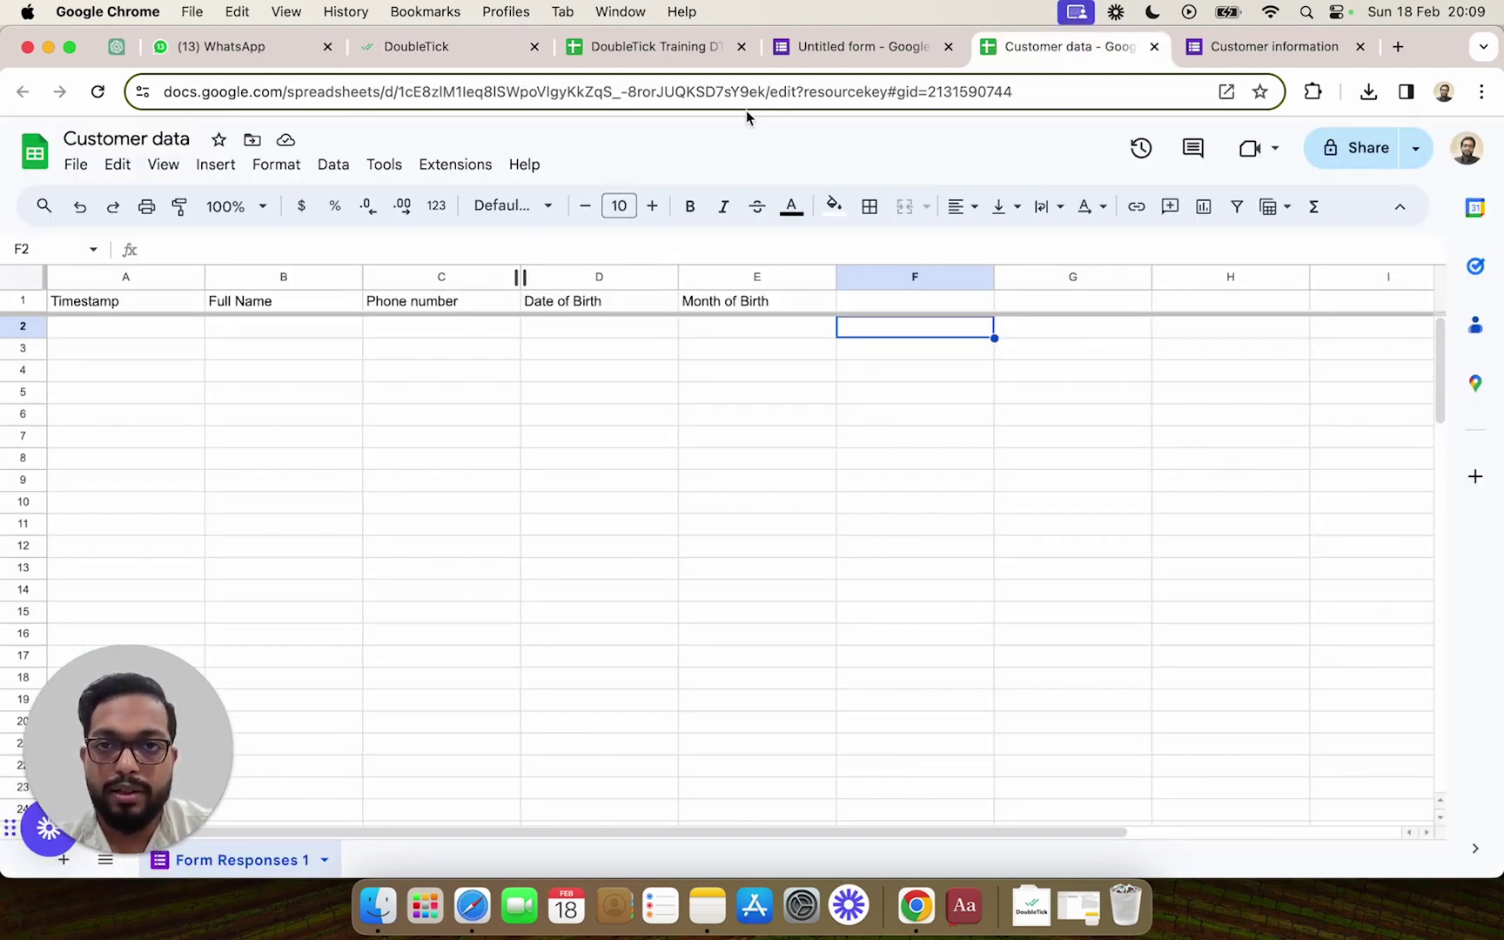
{"action": "left_click", "coordinate": [432, 50]}
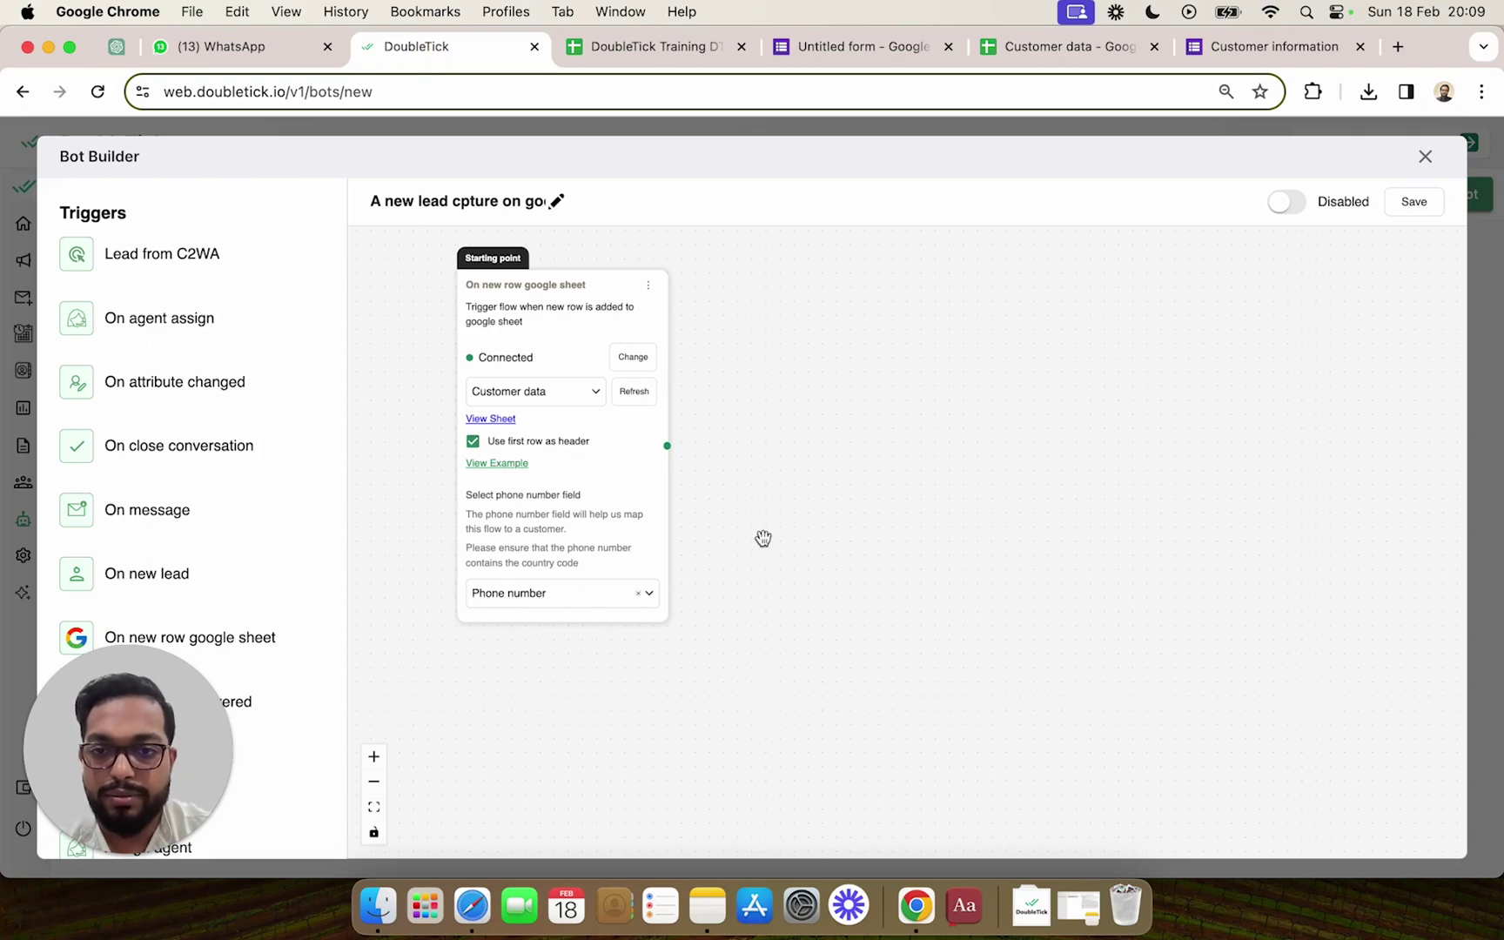
Drag a 'Send template' action onto the canvas and link it from the sheet trigger.
{"action": "scroll", "coordinate": [762, 538], "scroll_direction": "down", "scroll_amount": 2}
{"action": "left_click_drag", "start_coordinate": [749, 547], "coordinate": [696, 497]}
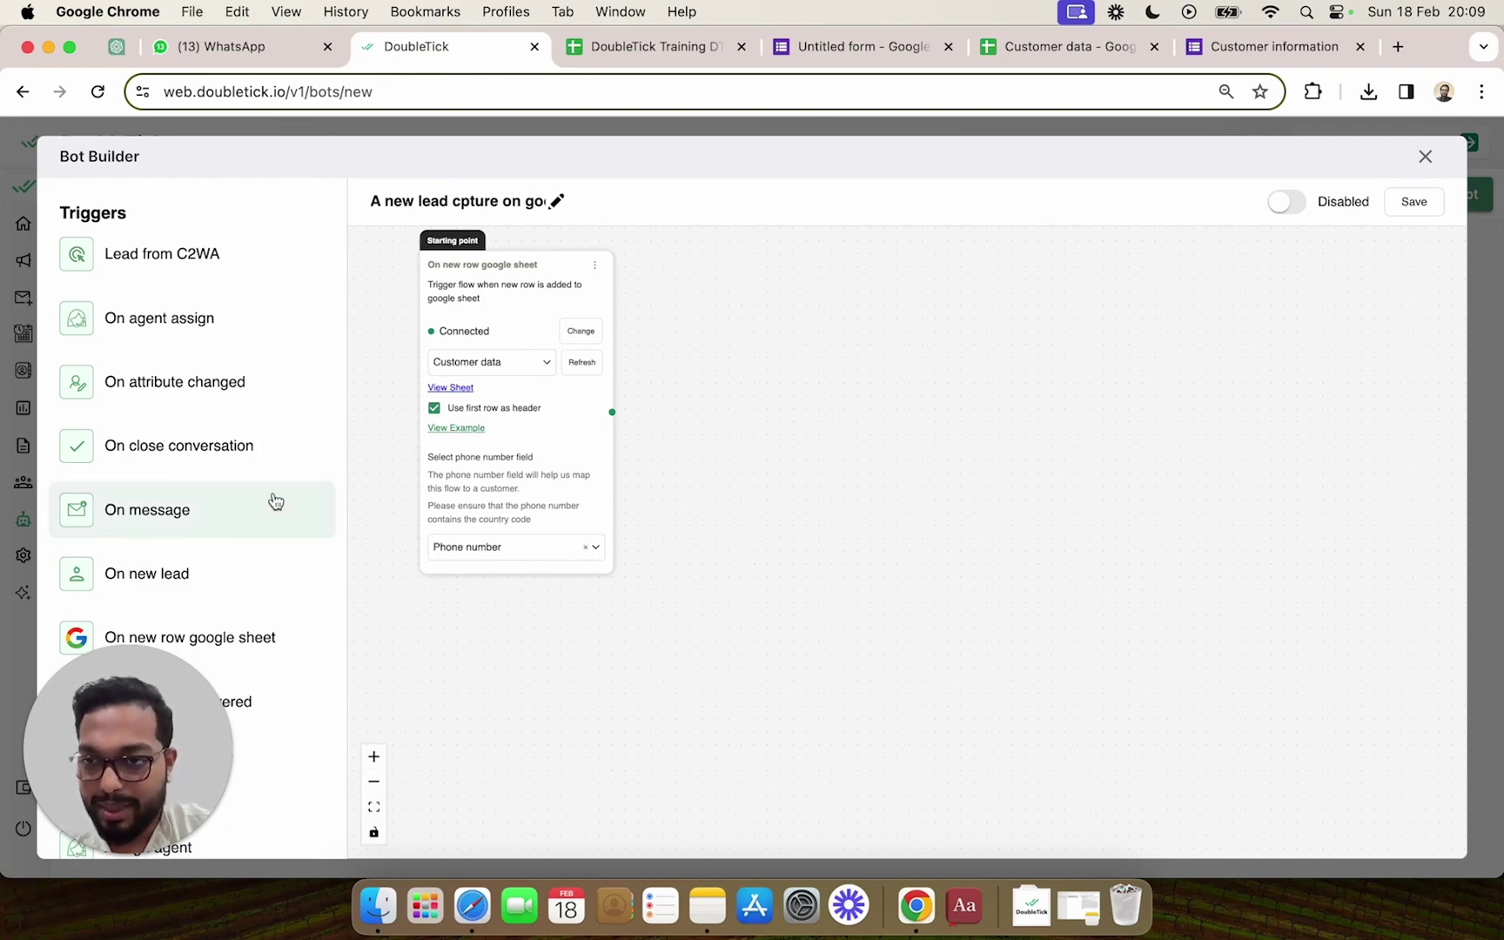
{"action": "scroll", "coordinate": [275, 501], "scroll_direction": "down", "scroll_amount": 5}
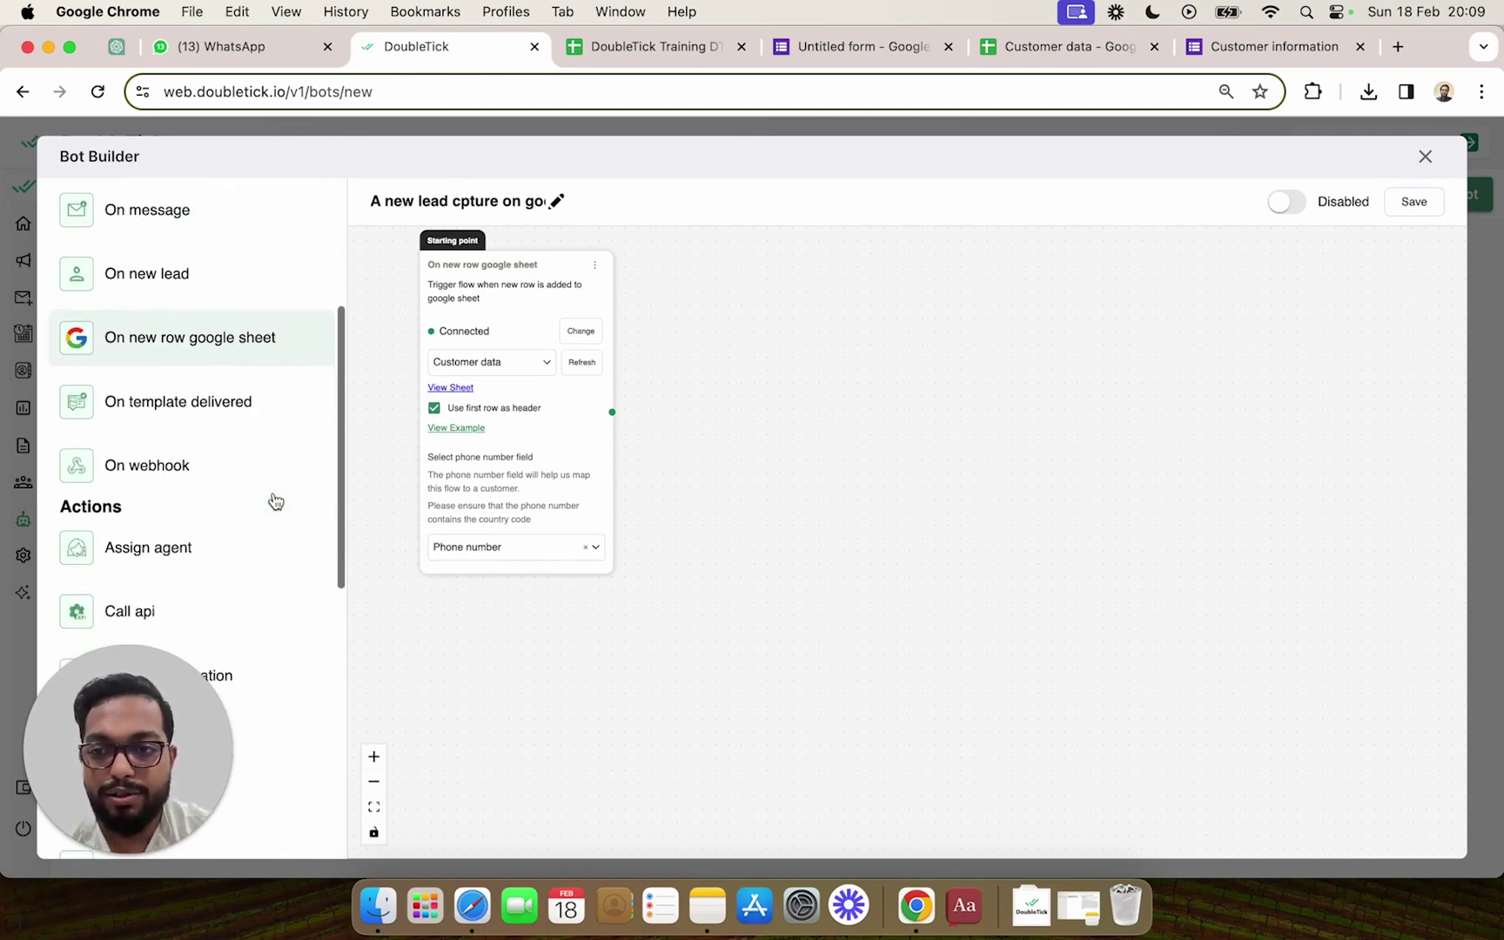
{"action": "scroll", "coordinate": [274, 501], "scroll_direction": "down", "scroll_amount": 3}
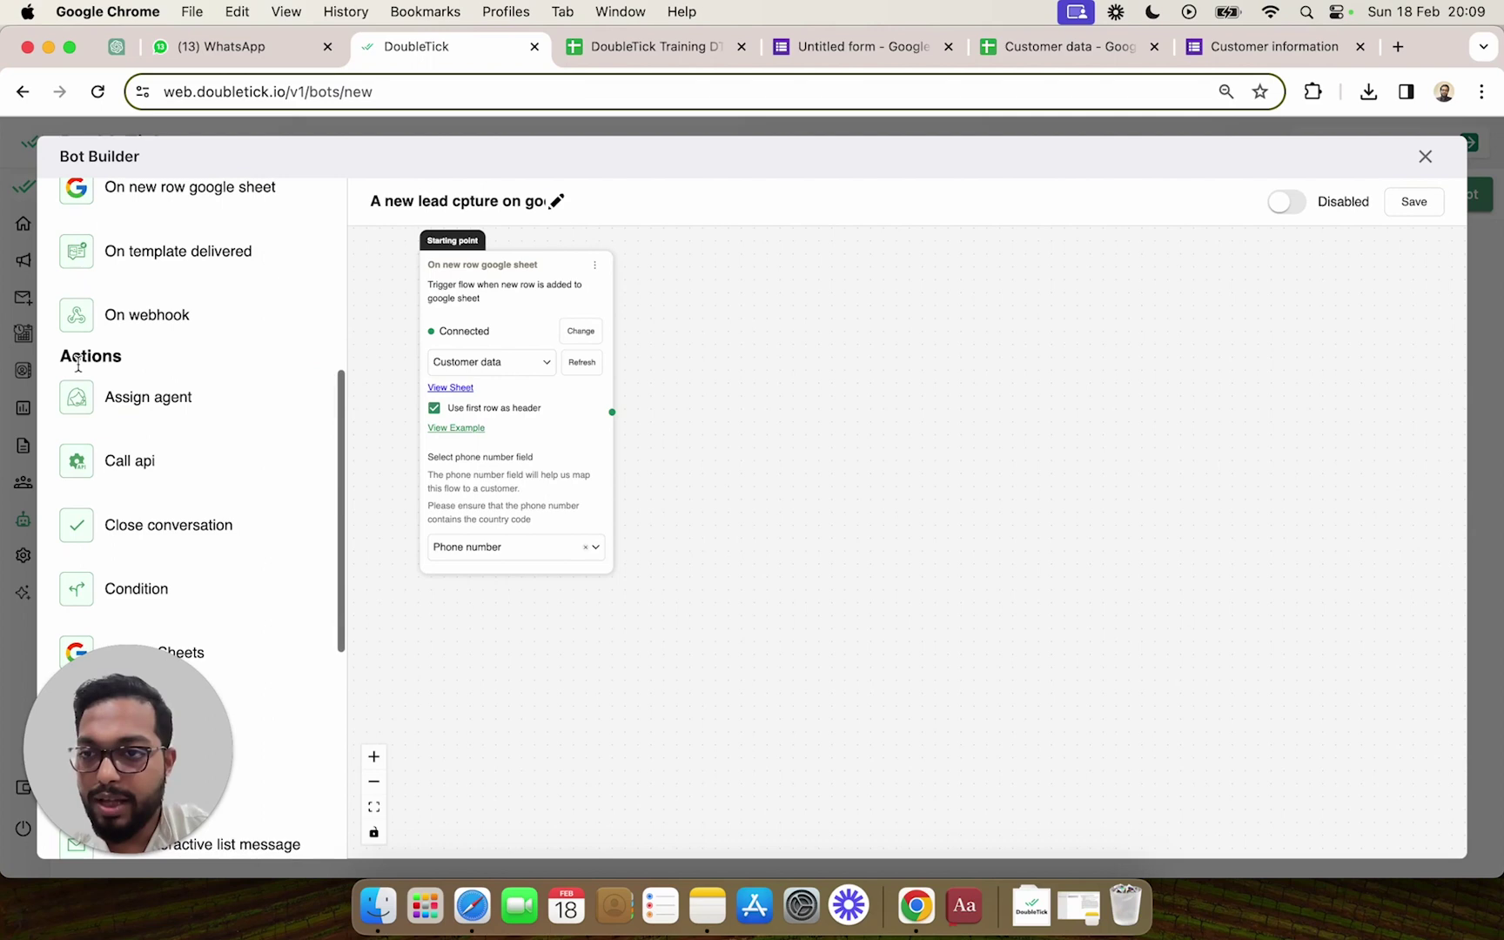
{"action": "scroll", "coordinate": [266, 517], "scroll_direction": "down", "scroll_amount": 5}
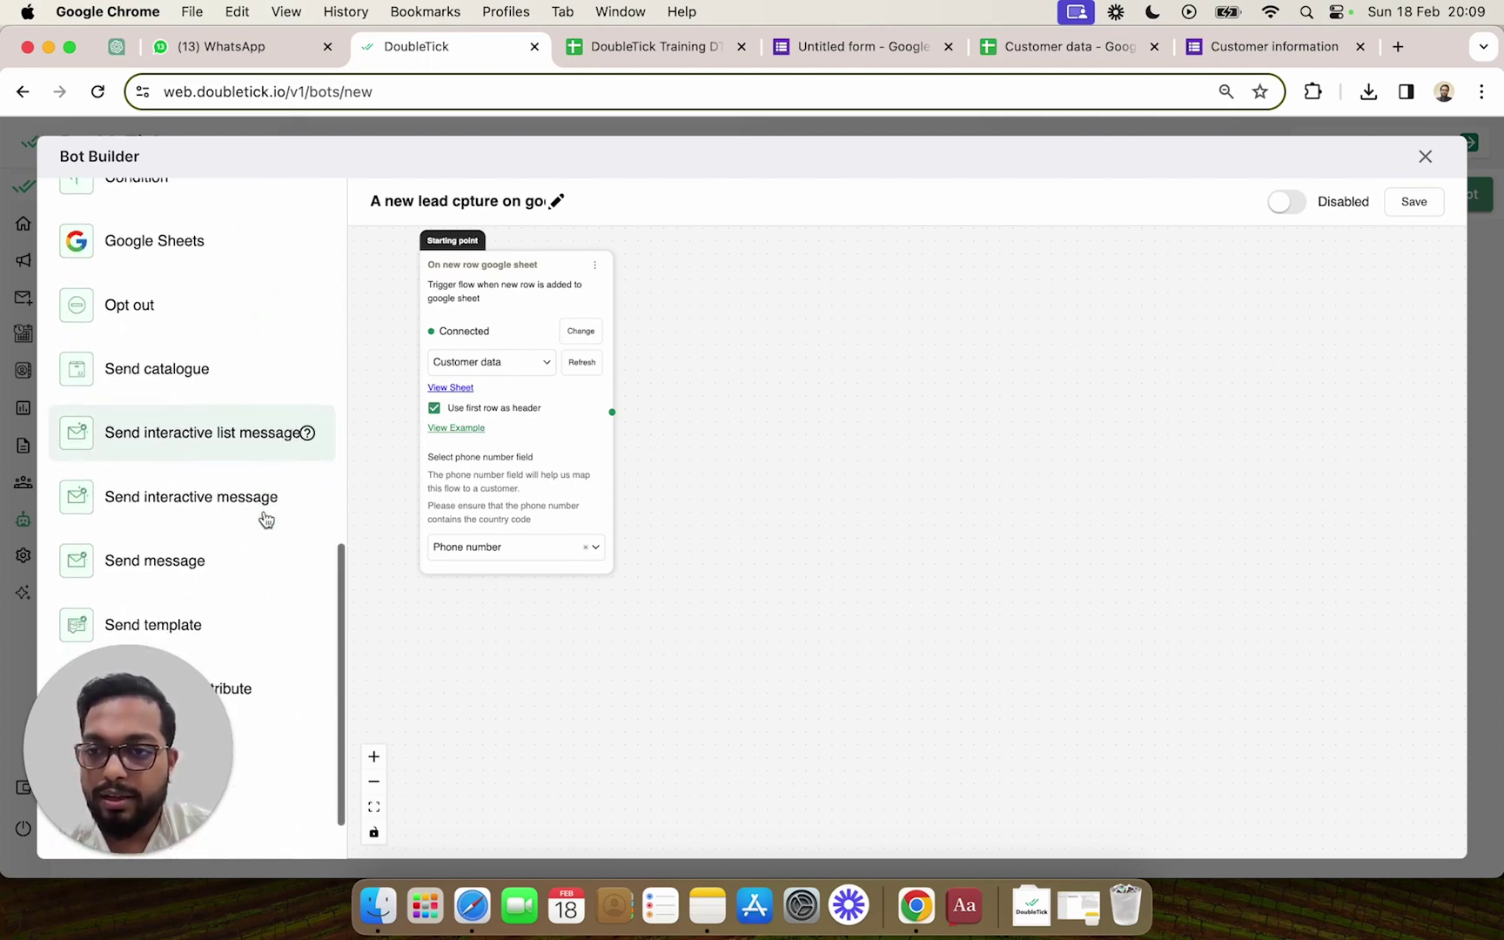
{"action": "left_click_drag", "start_coordinate": [148, 599], "coordinate": [776, 300]}
{"action": "left_click_drag", "start_coordinate": [612, 412], "coordinate": [792, 349]}
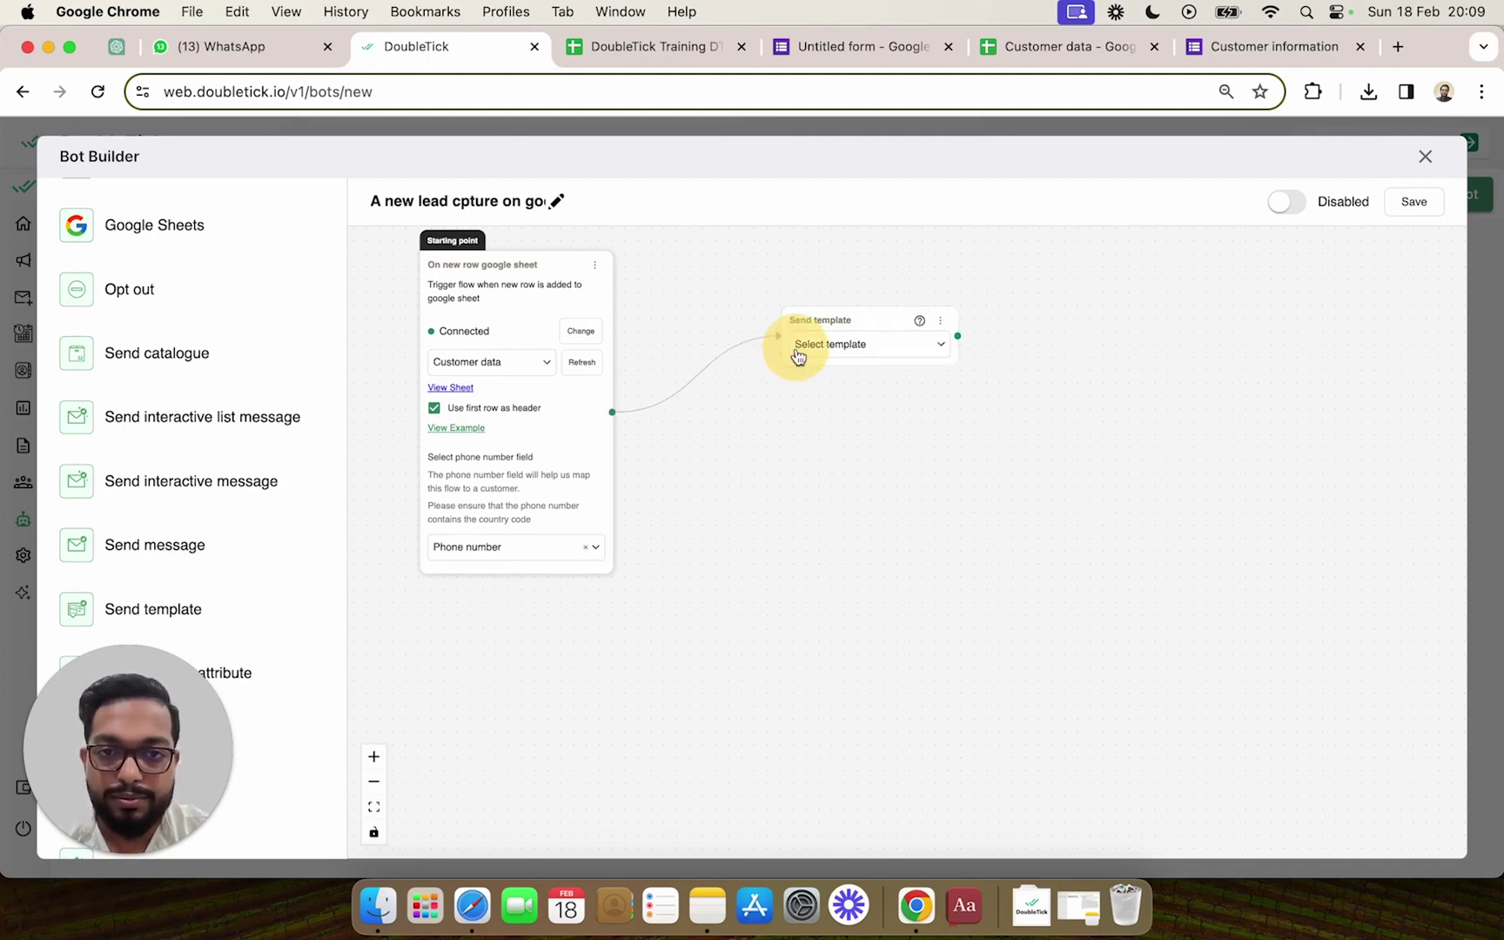
Set the Send template step to the double_tick template, replacing the first-picked template1.
{"action": "left_click", "coordinate": [877, 356]}
{"action": "scroll", "coordinate": [873, 504], "scroll_direction": "down", "scroll_amount": 5}
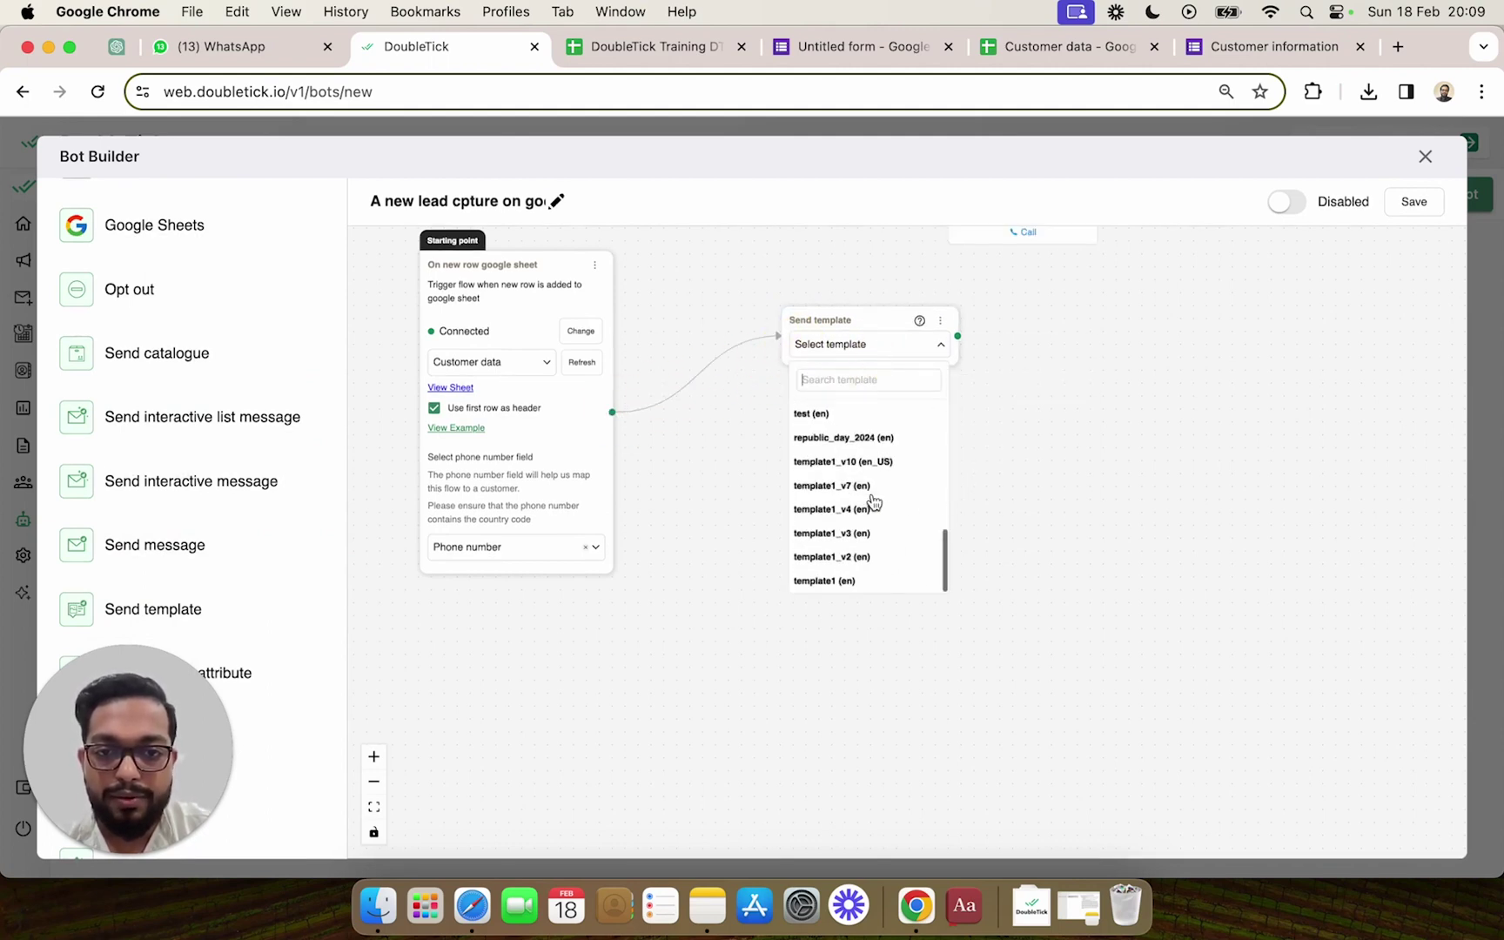
{"action": "left_click", "coordinate": [870, 585]}
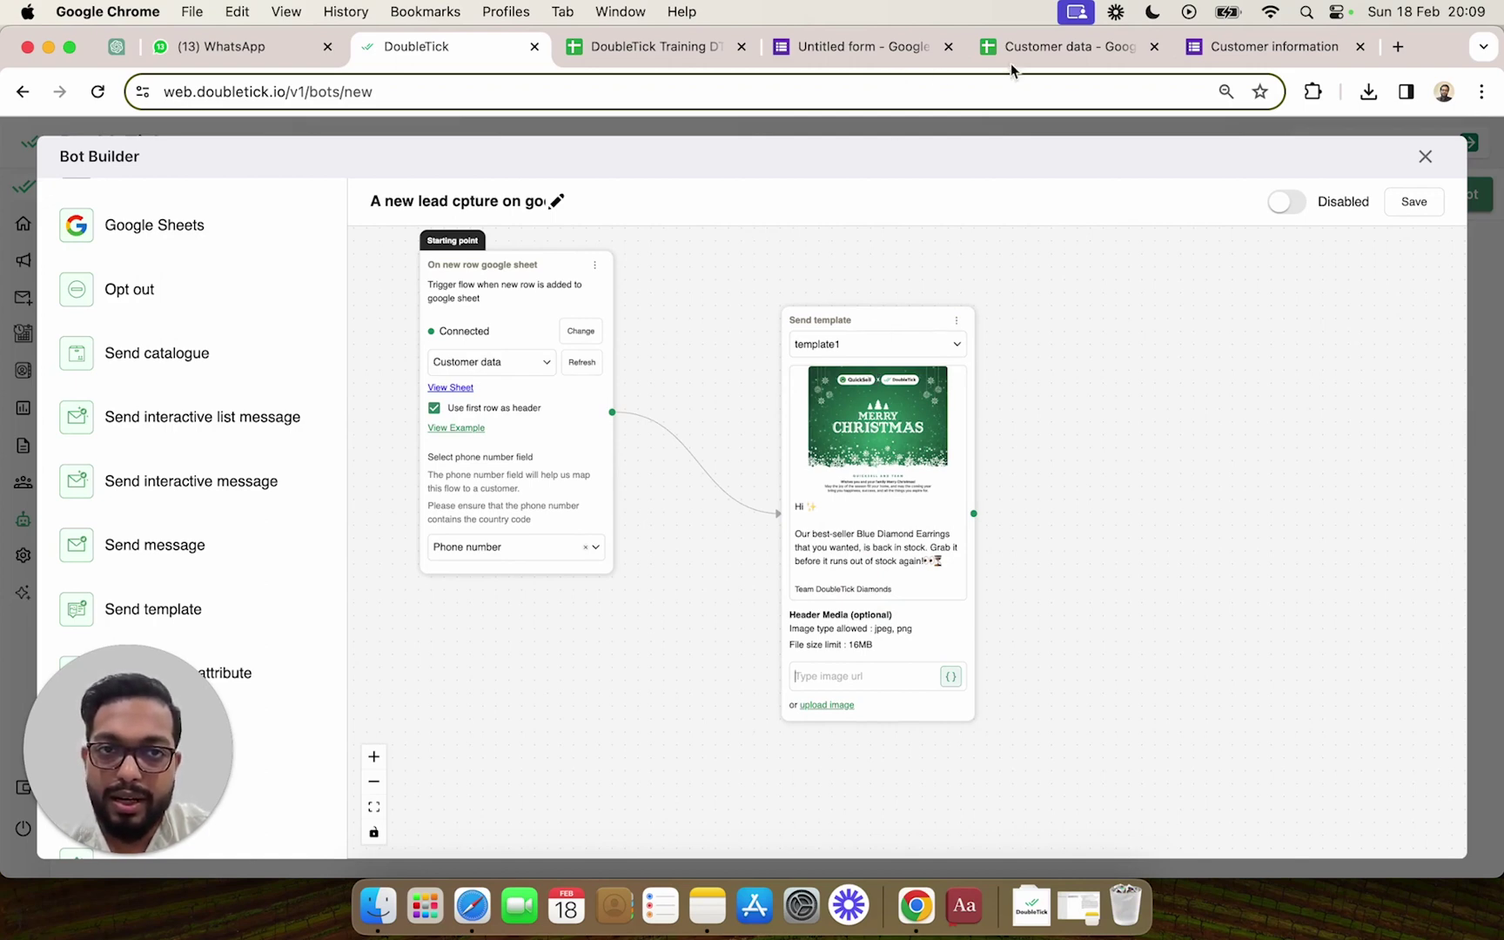
{"action": "left_click", "coordinate": [1046, 45]}
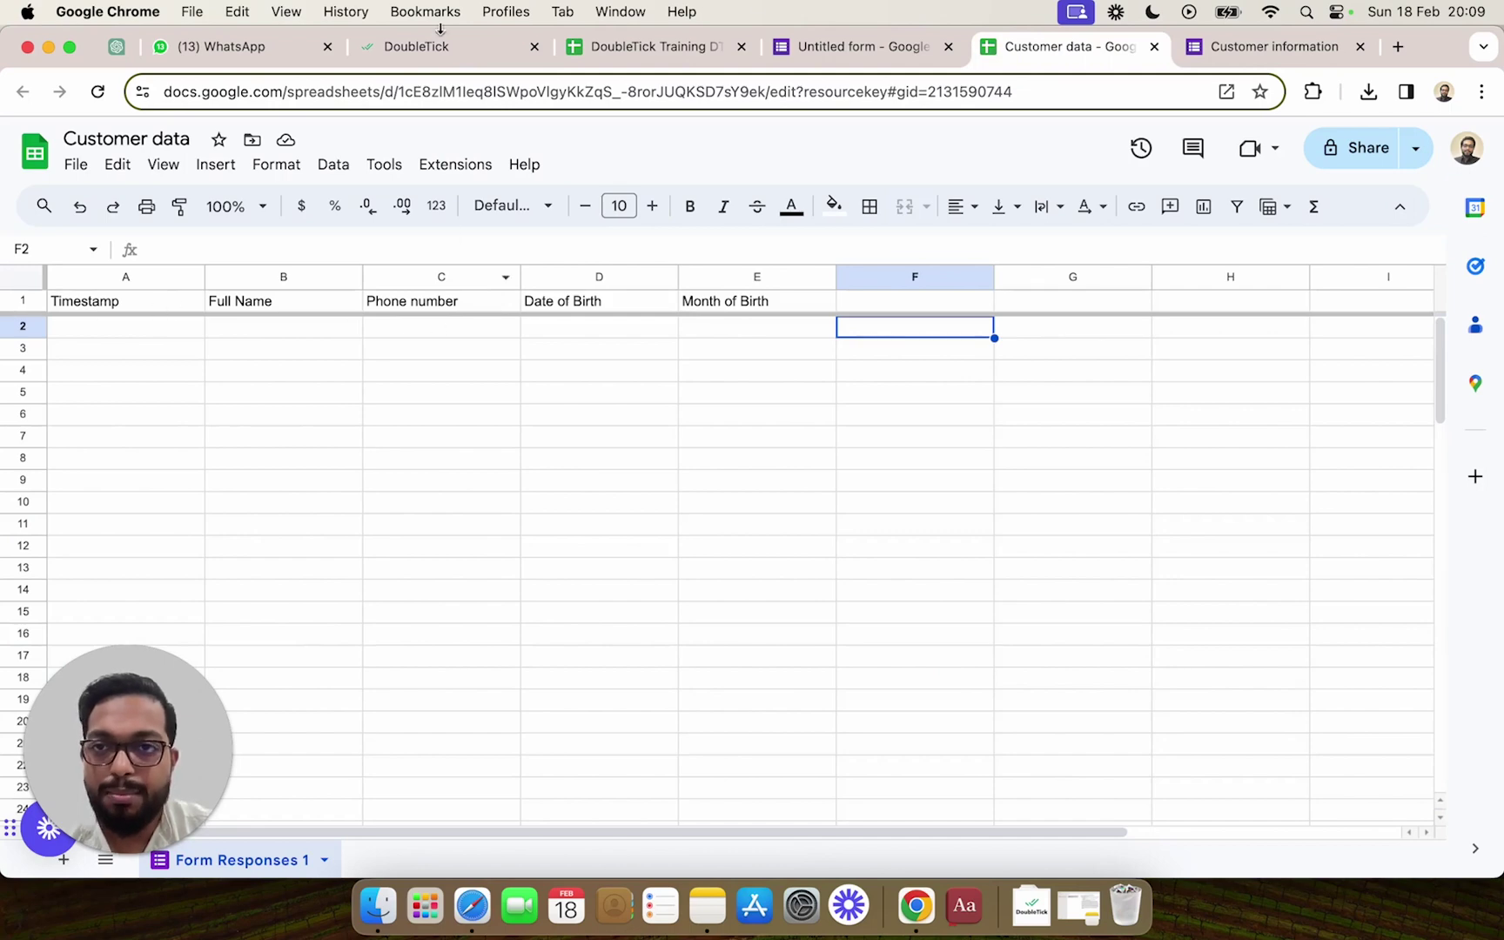
{"action": "left_click", "coordinate": [427, 48]}
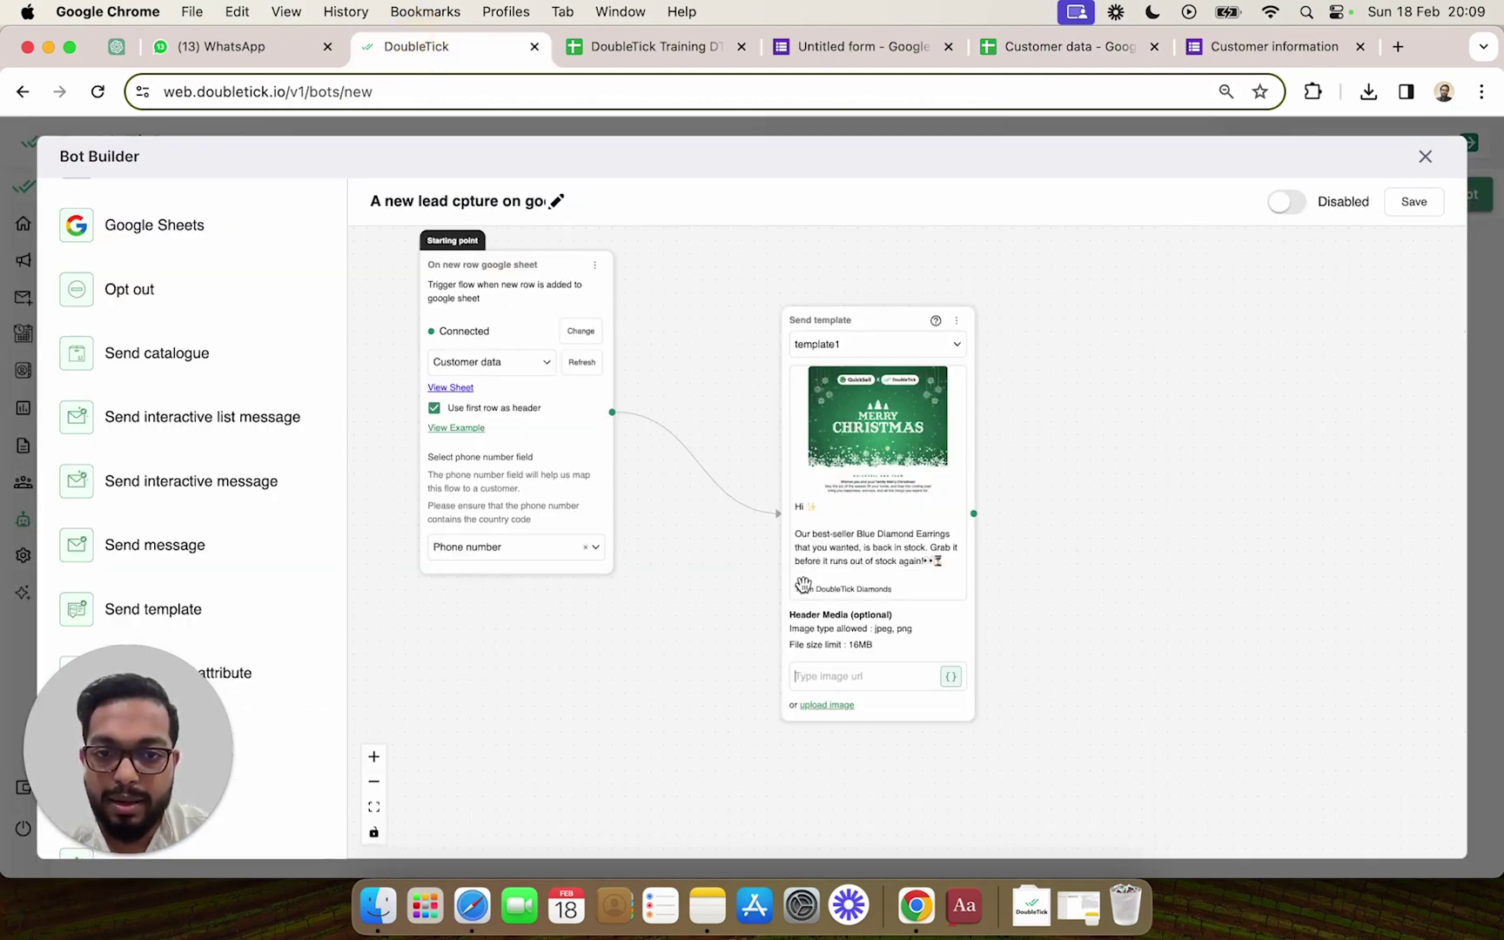
{"action": "left_click", "coordinate": [885, 340]}
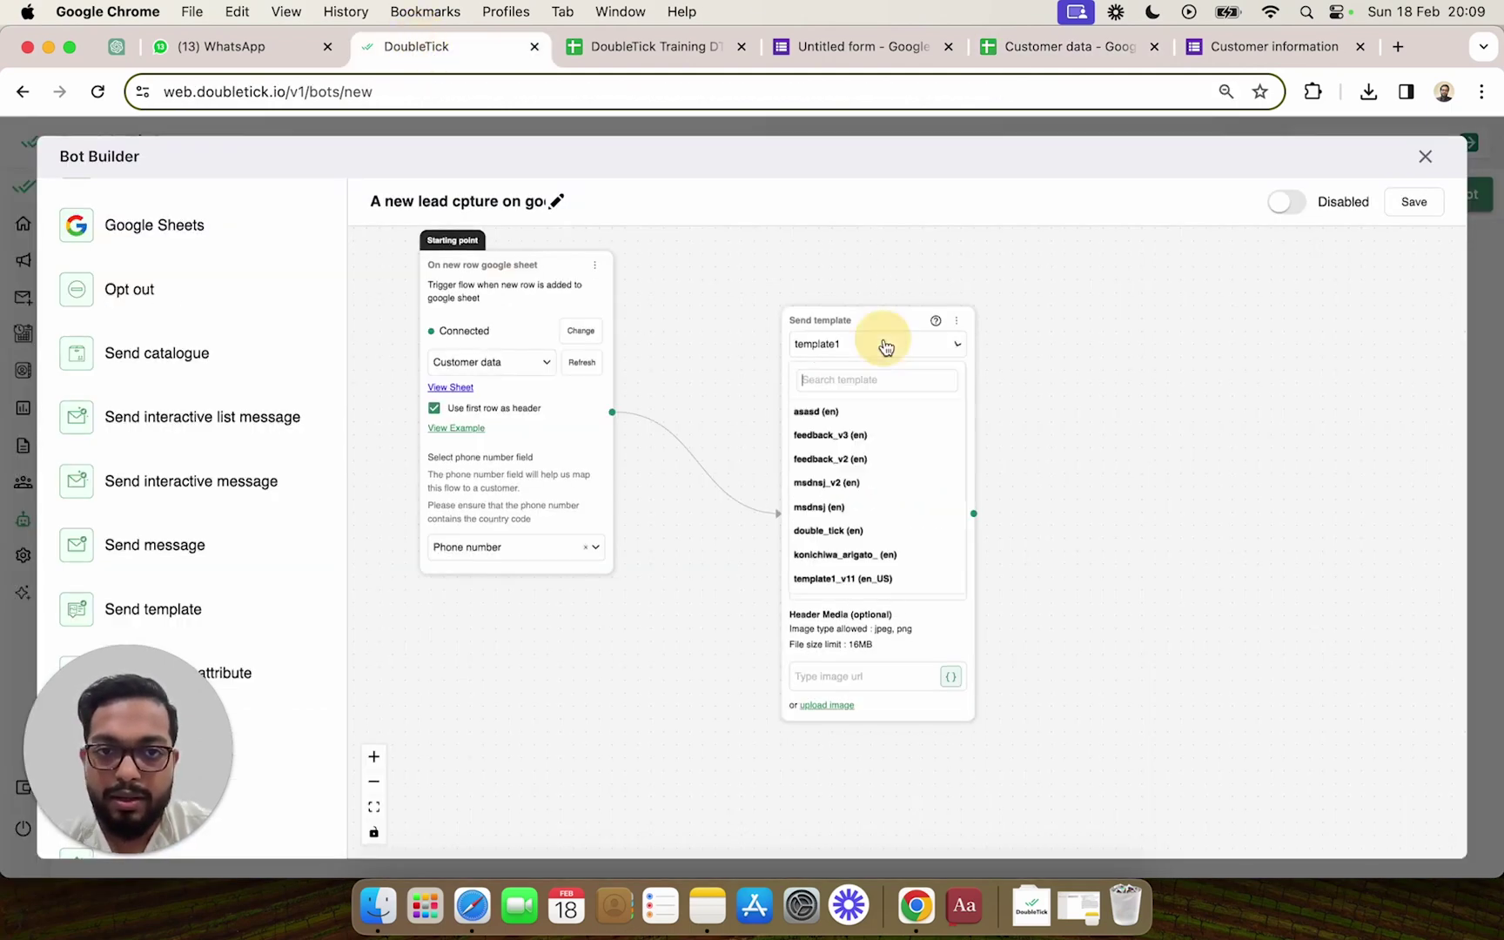
{"action": "left_click", "coordinate": [881, 539]}
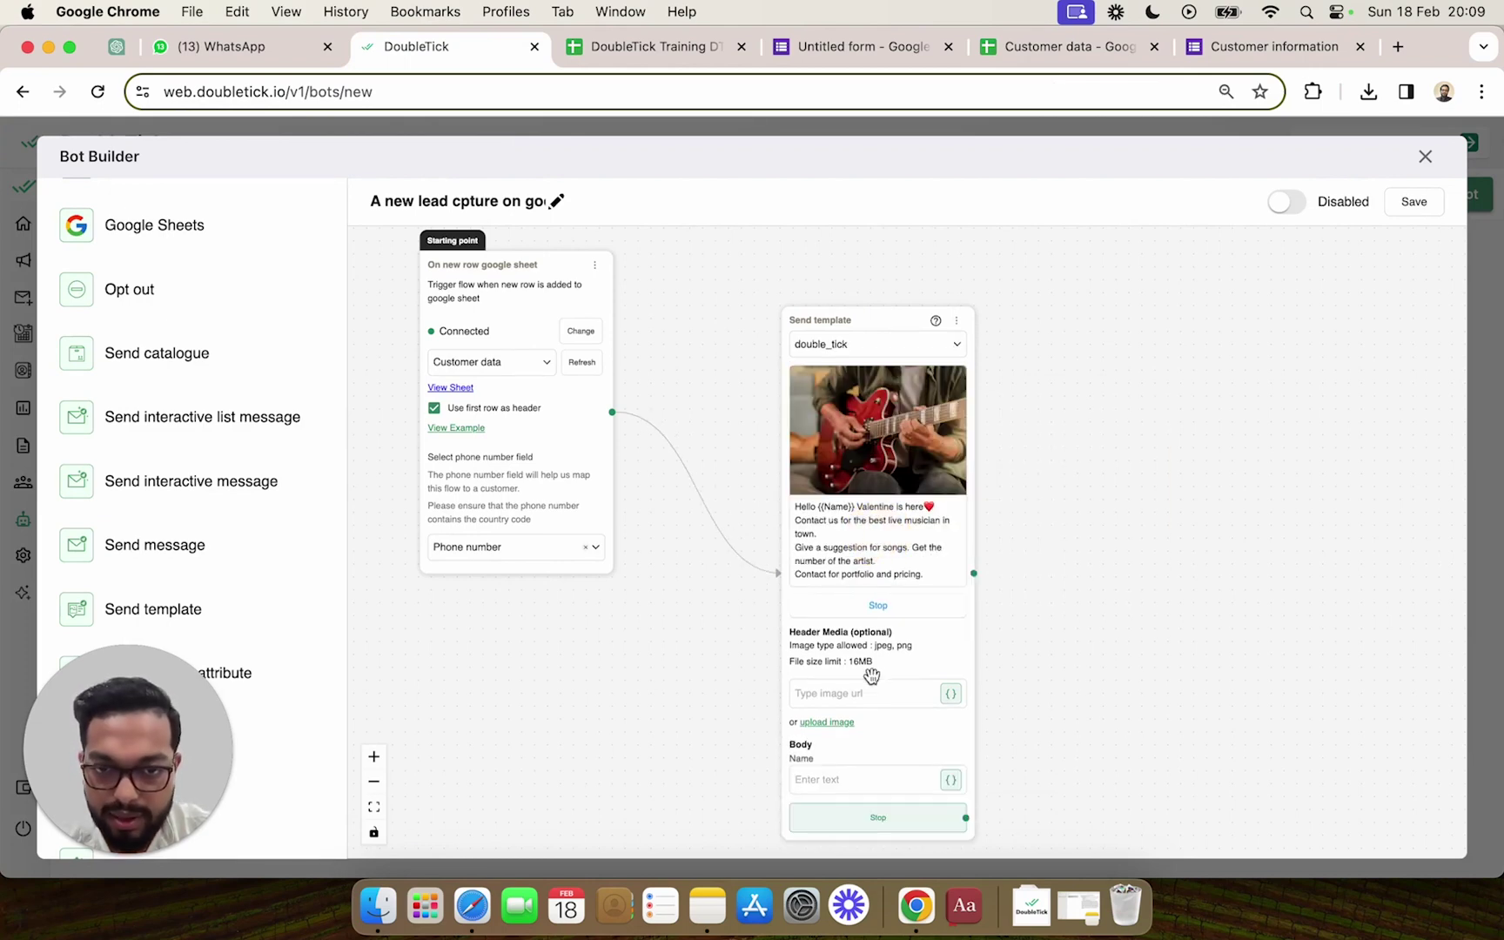
{"action": "left_click_drag", "start_coordinate": [876, 319], "coordinate": [789, 270]}
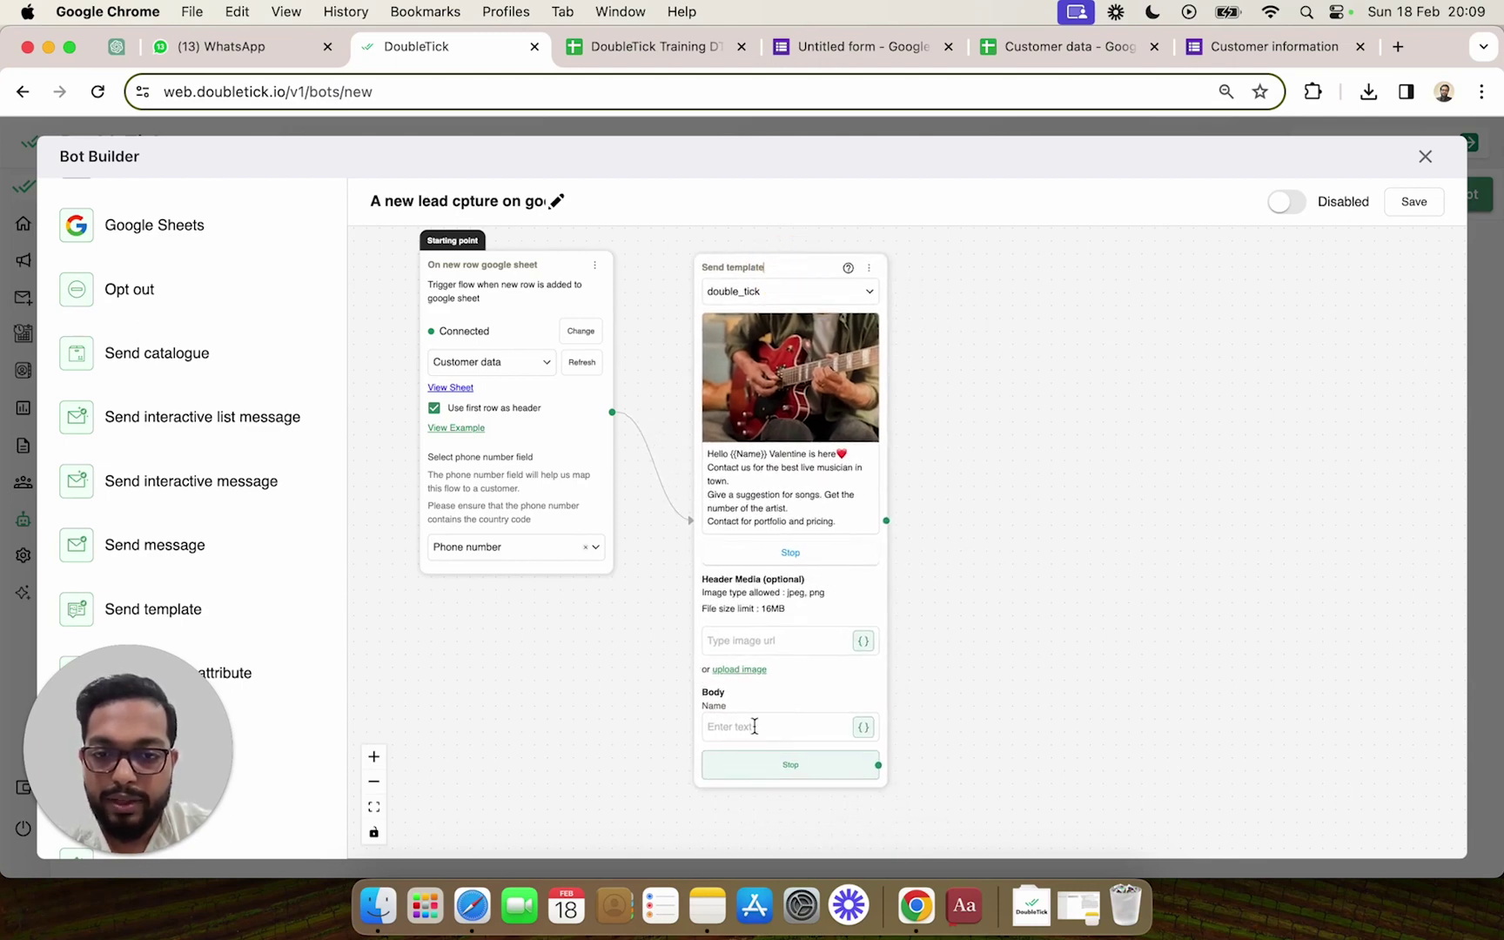
Fill the template's Name body variable with the sheet trigger's Full Name column.
{"action": "left_click", "coordinate": [863, 727]}
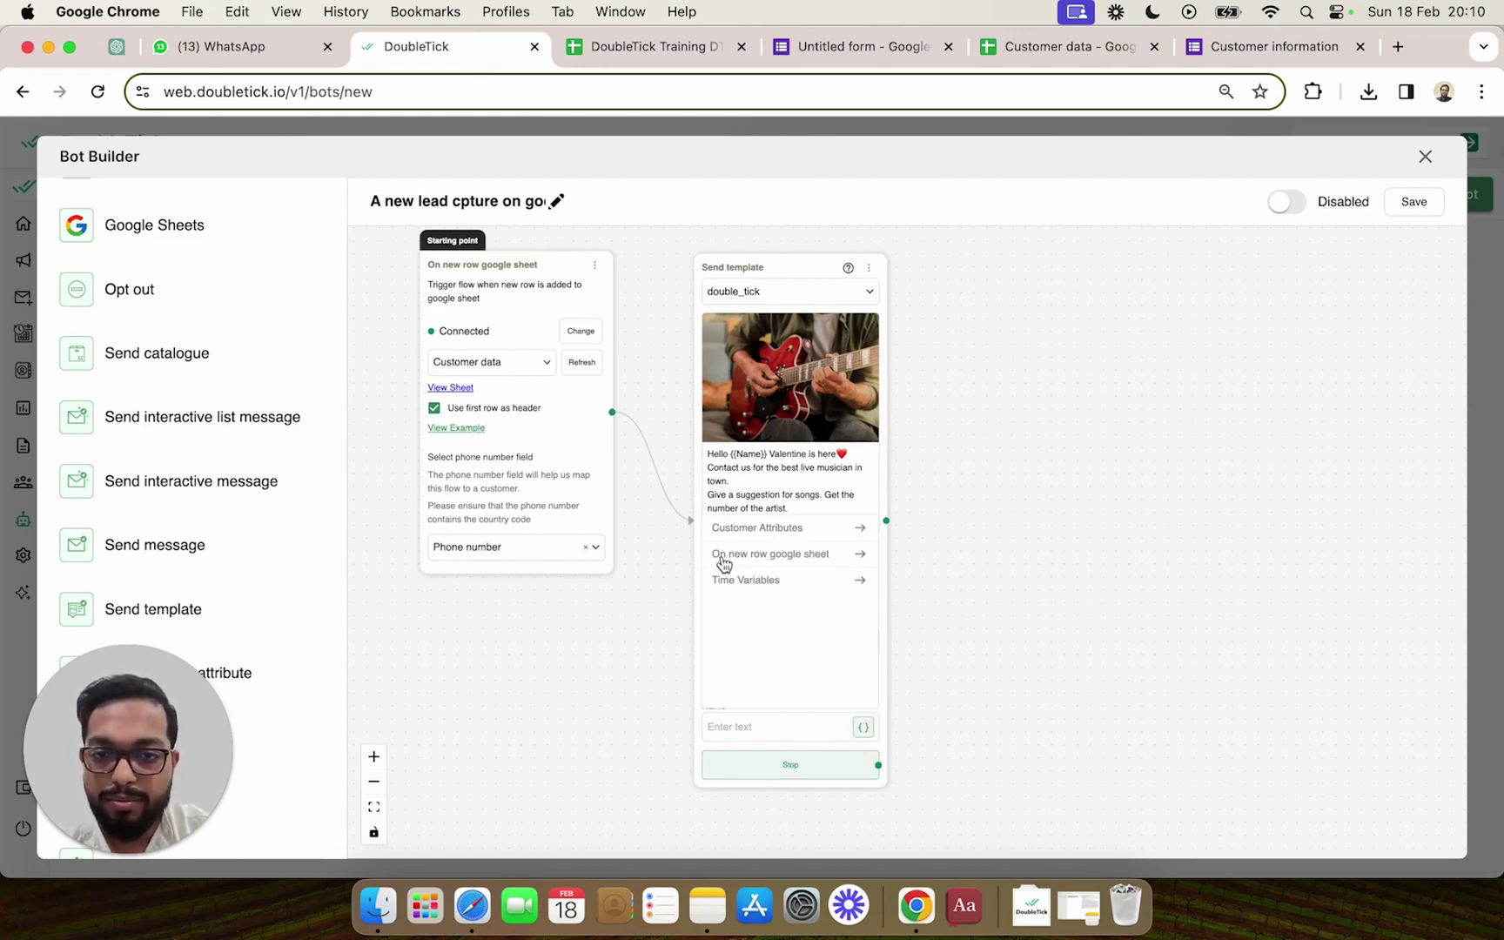
{"action": "left_click", "coordinate": [794, 554]}
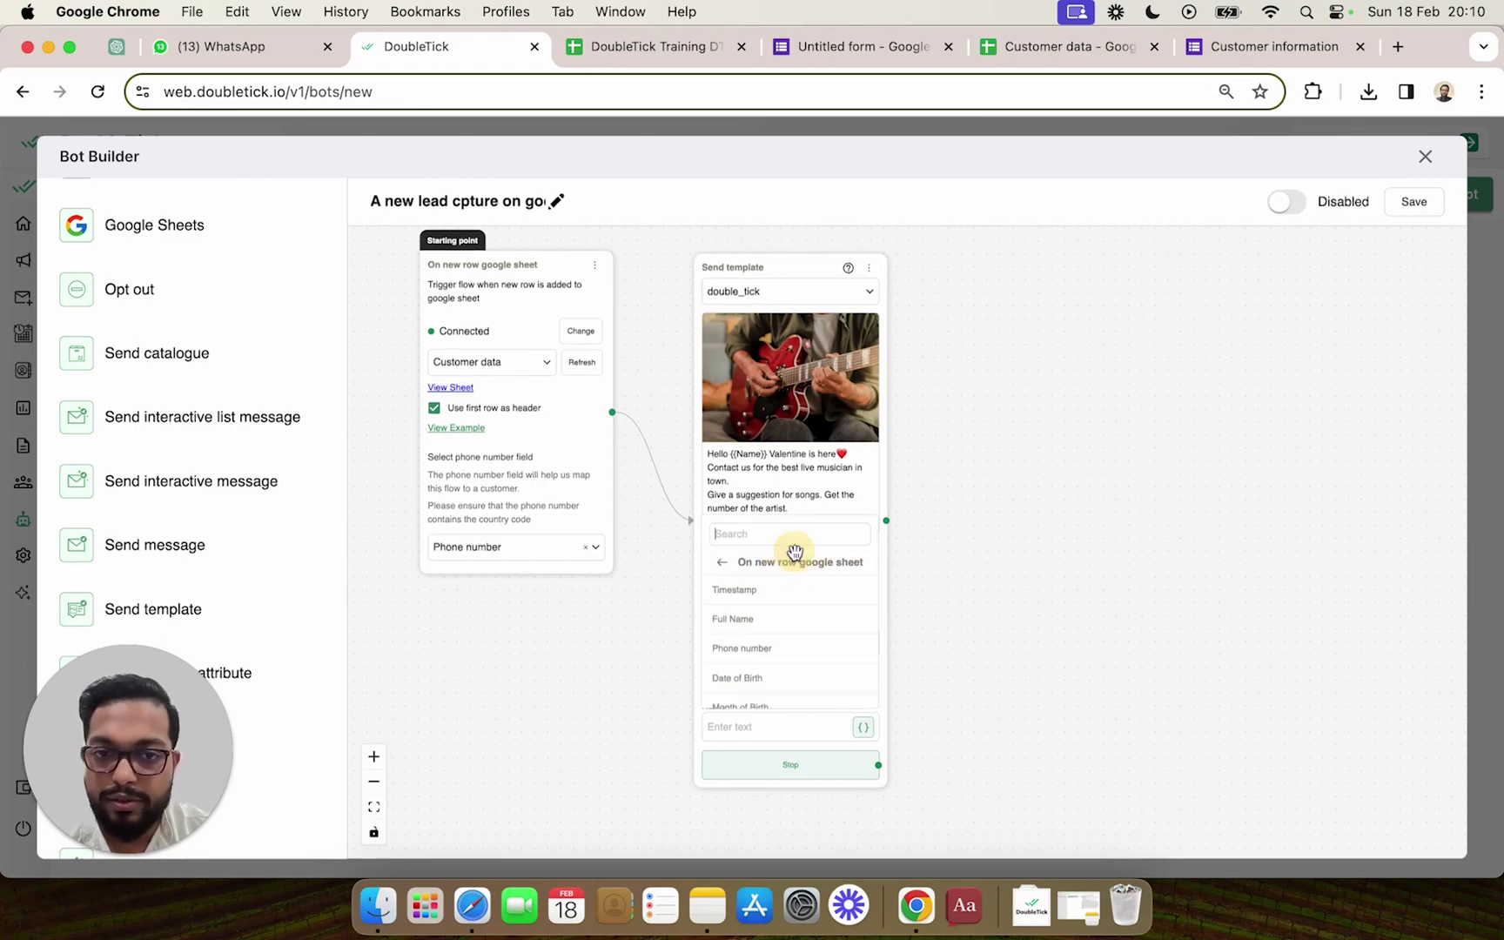
{"action": "left_click", "coordinate": [766, 625]}
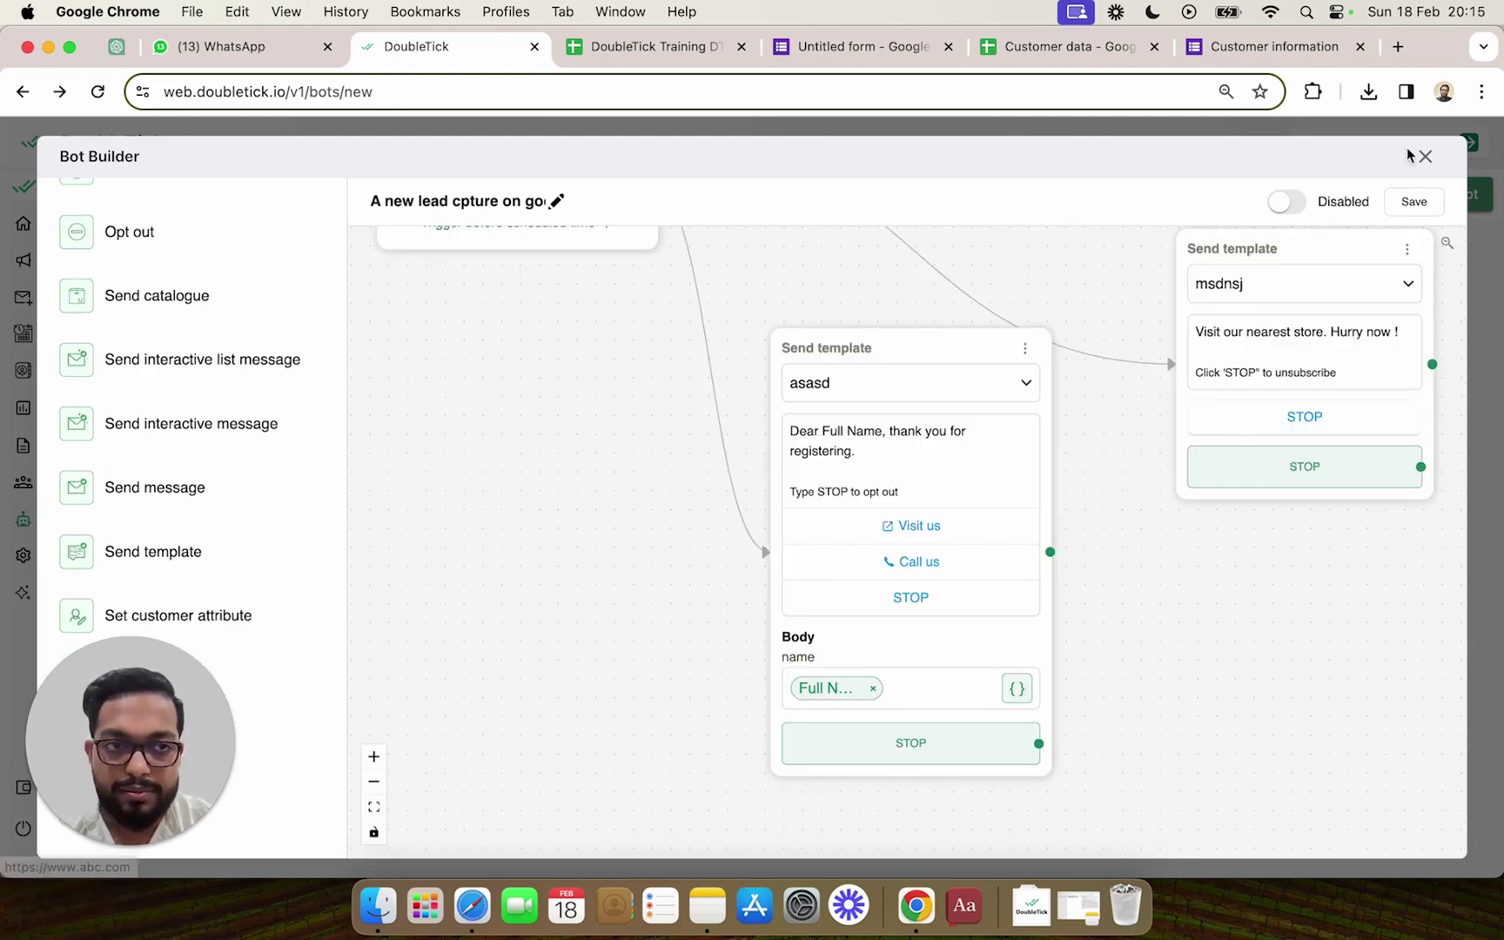
Save the bot and toggle it to Enabled.
{"action": "left_click", "coordinate": [1413, 207]}
{"action": "left_click", "coordinate": [1293, 203]}
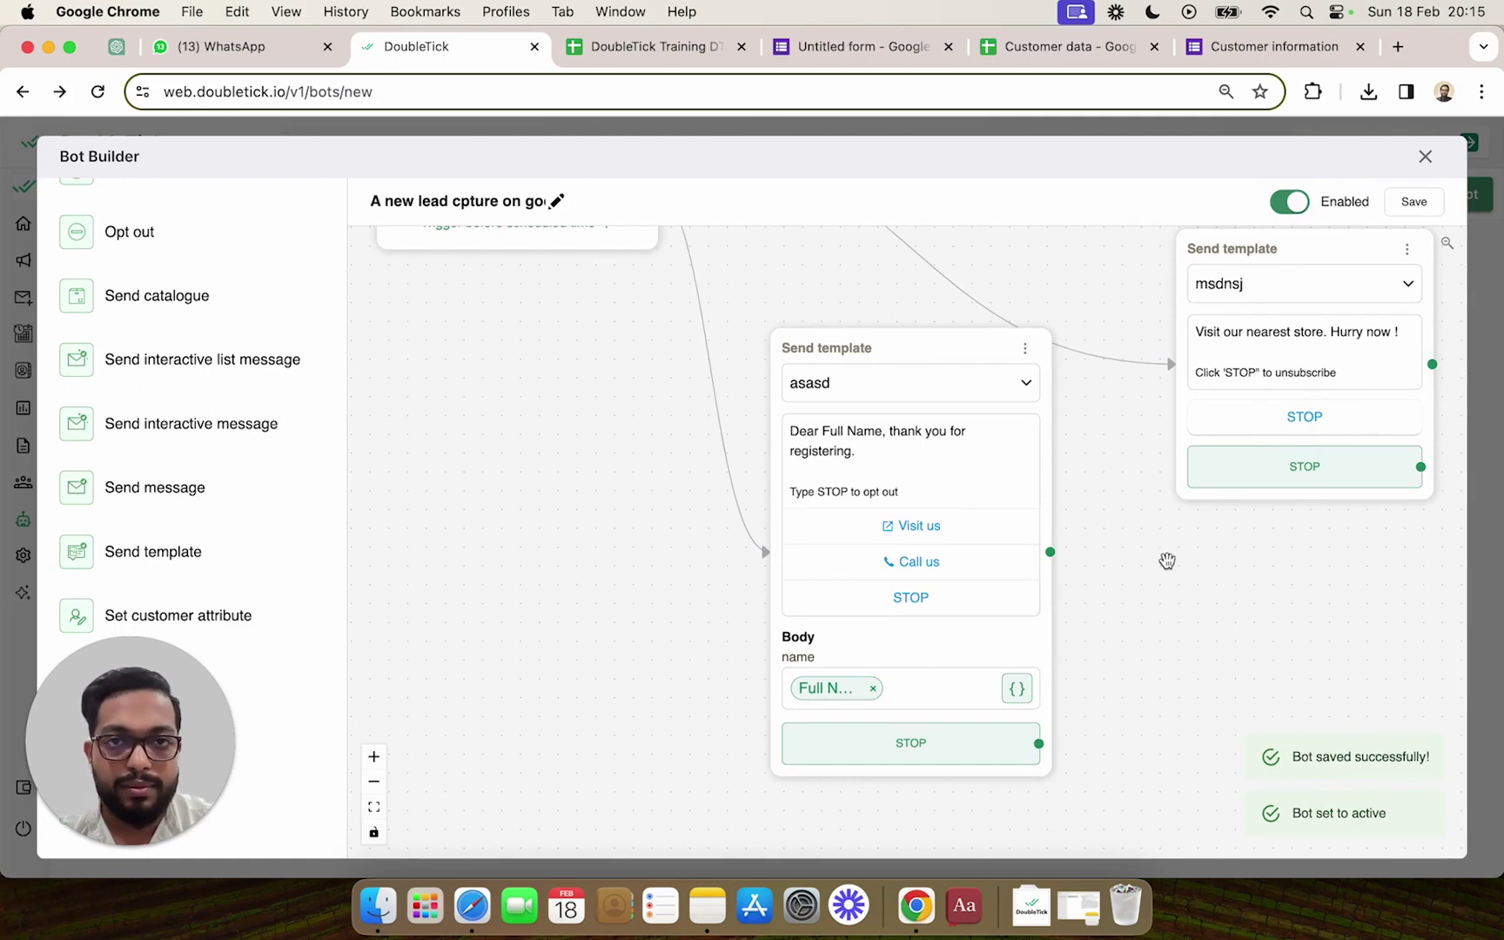
{"action": "left_click", "coordinate": [1238, 53]}
Submit a test Customer information response with the customer's full name and phone number.
{"action": "left_click", "coordinate": [560, 394]}
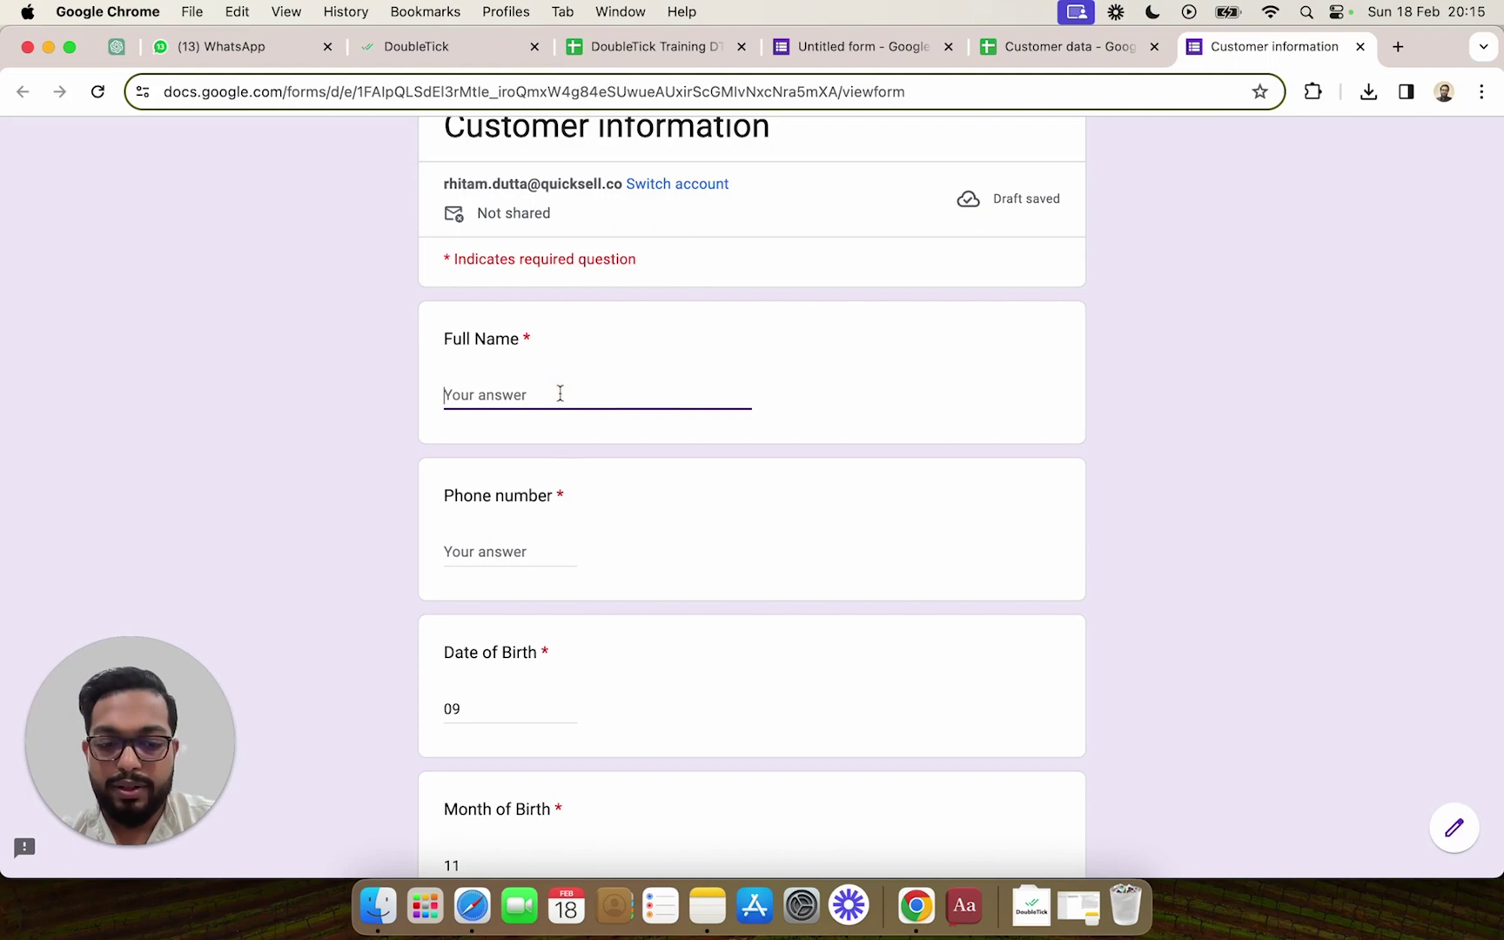
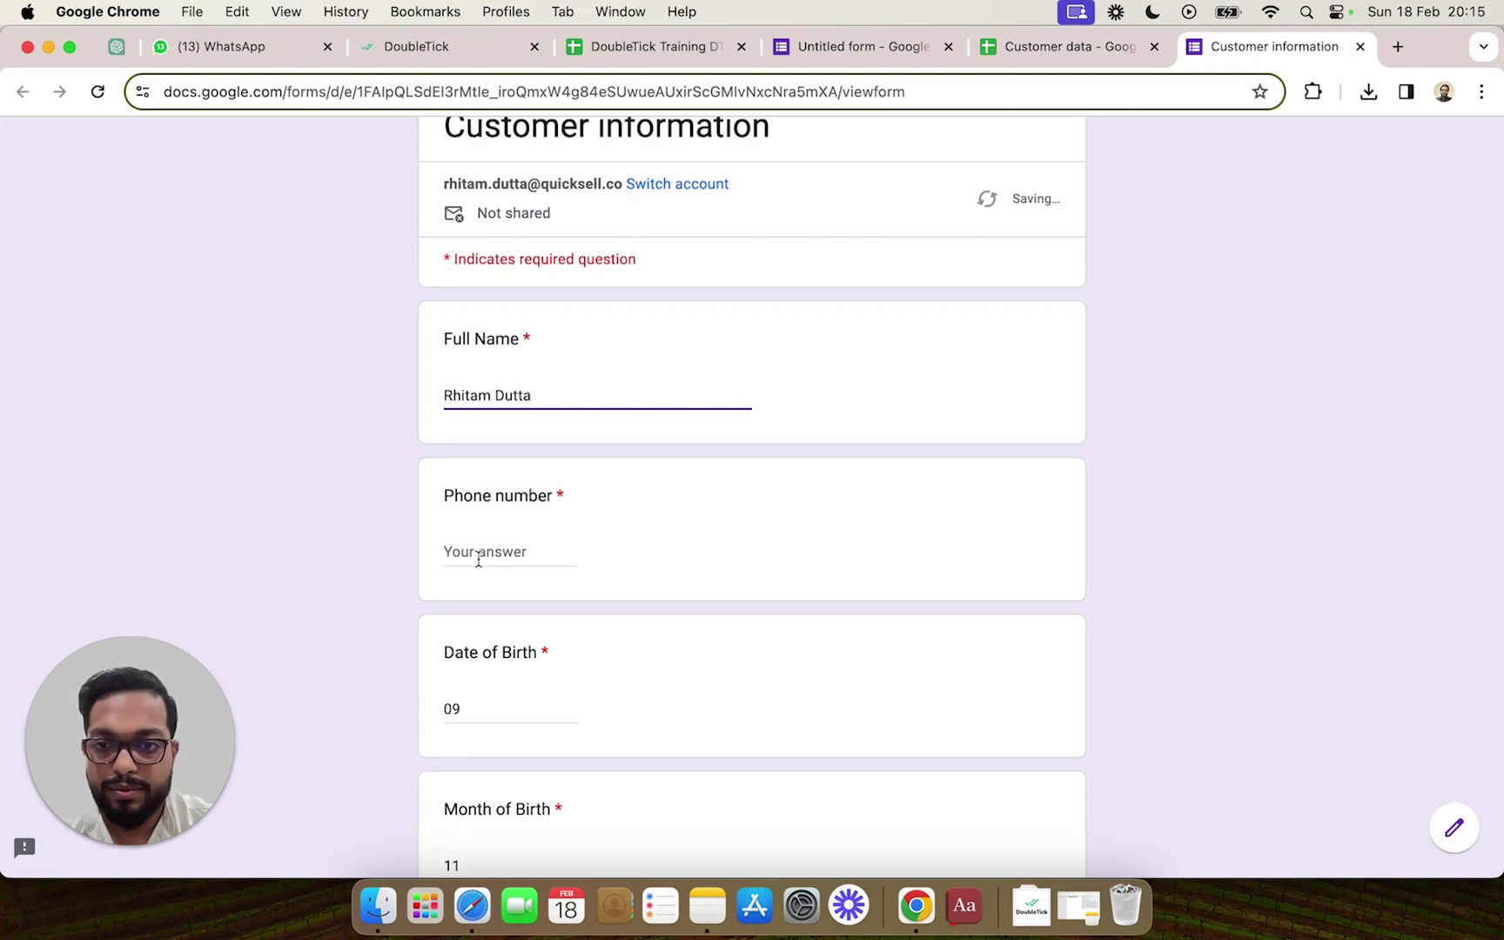
{"action": "left_click", "coordinate": [479, 561]}
{"action": "scroll", "coordinate": [571, 671], "scroll_direction": "down", "scroll_amount": 1}
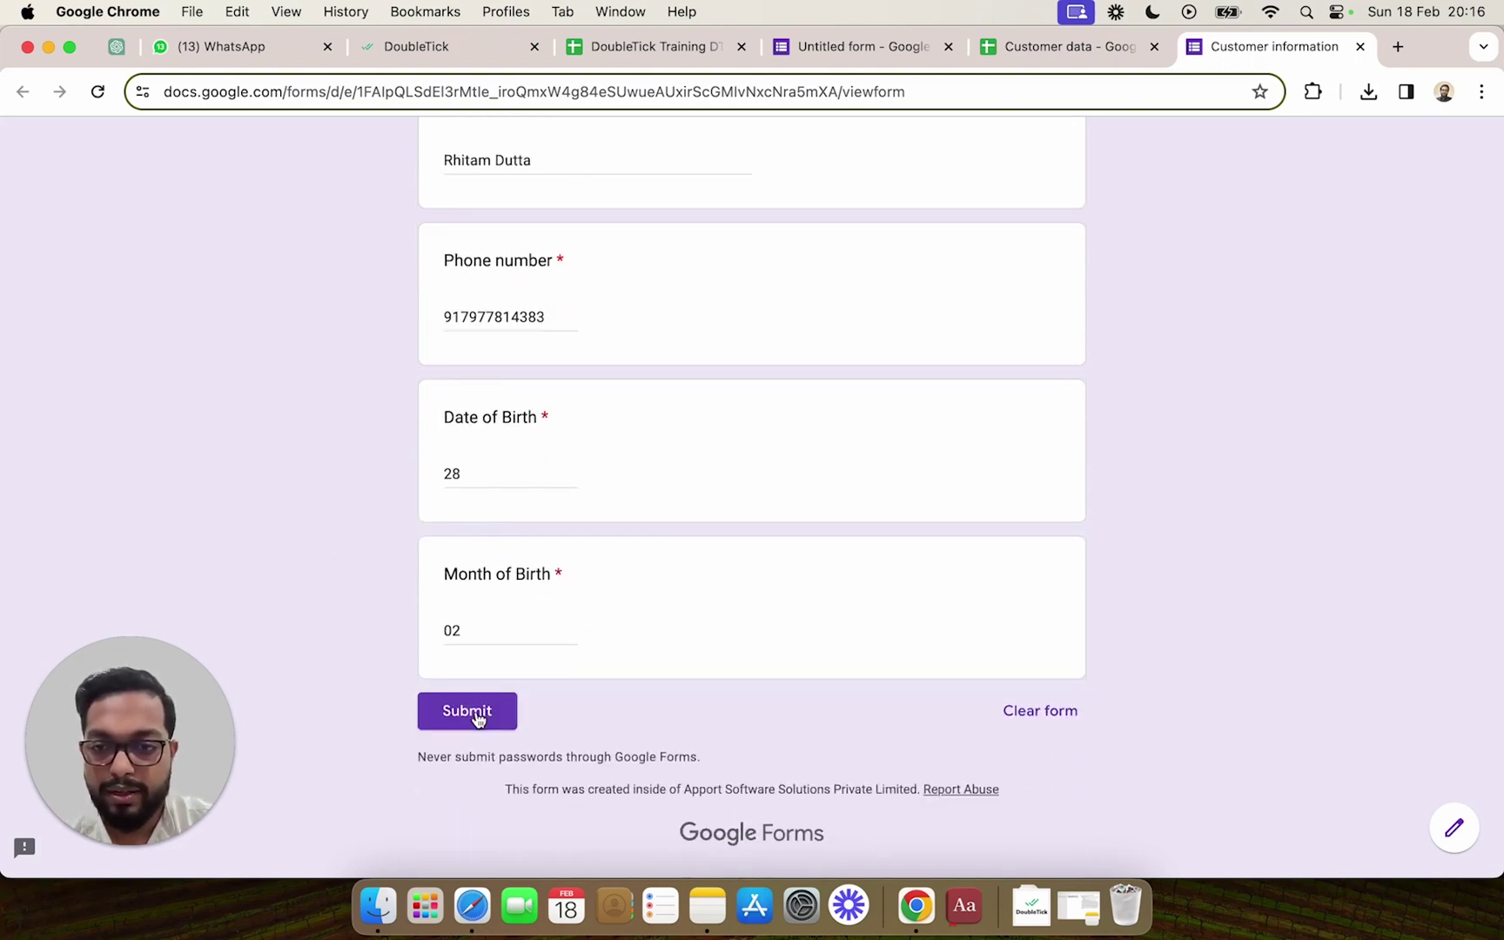
{"action": "left_click", "coordinate": [478, 719]}
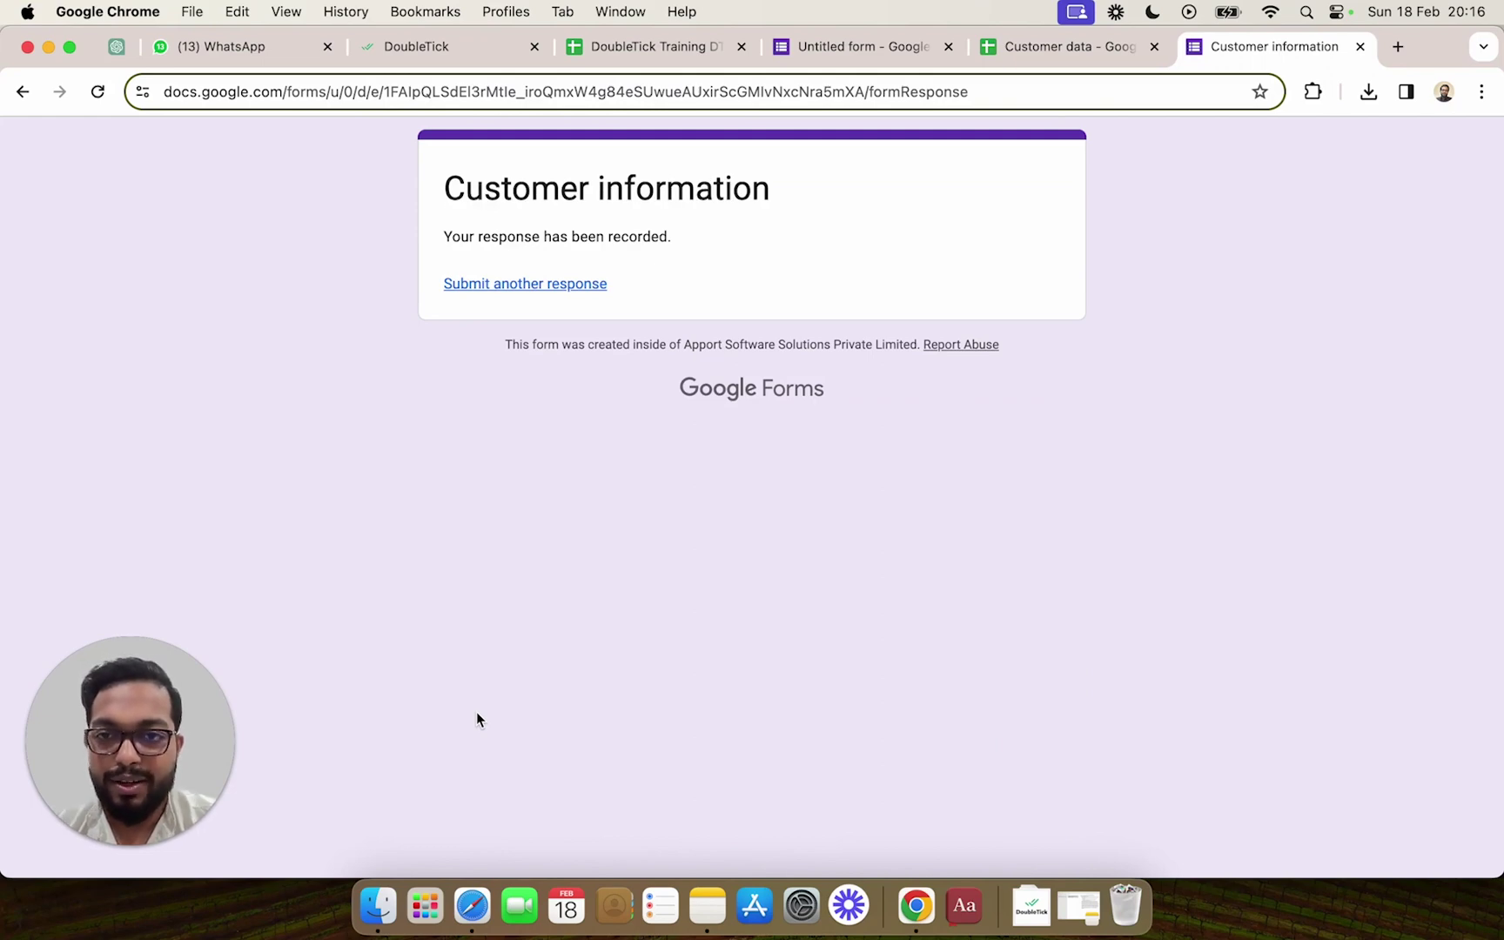
{"action": "key", "text": "super+3"}
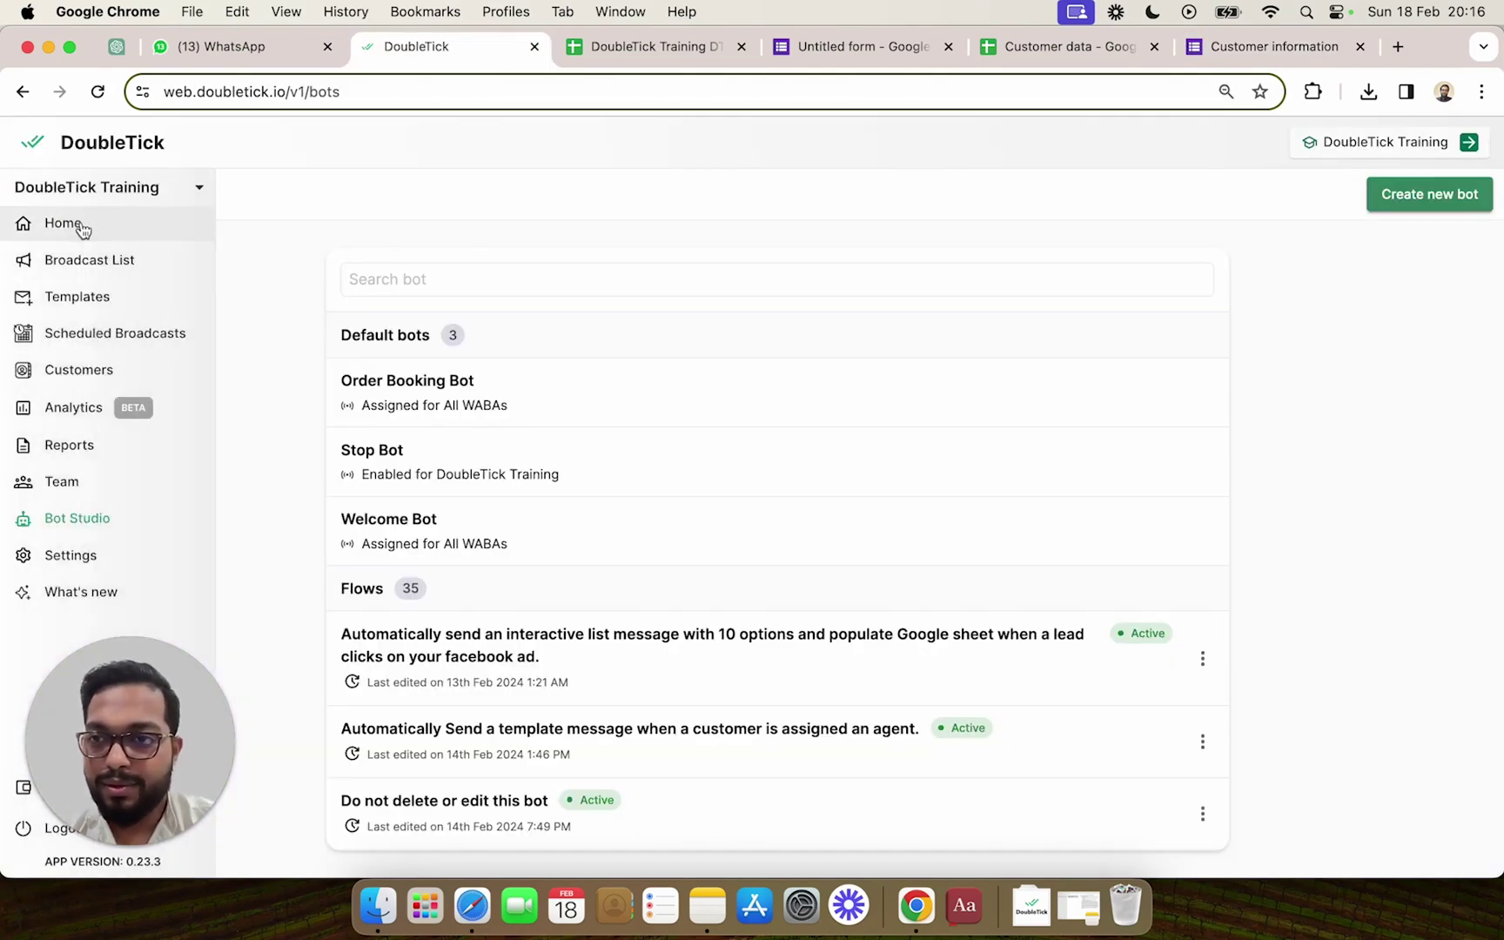
Open the new customer's chat in the Home inbox, then confirm the Valentine template reached WhatsApp Web.
{"action": "left_click", "coordinate": [81, 225]}
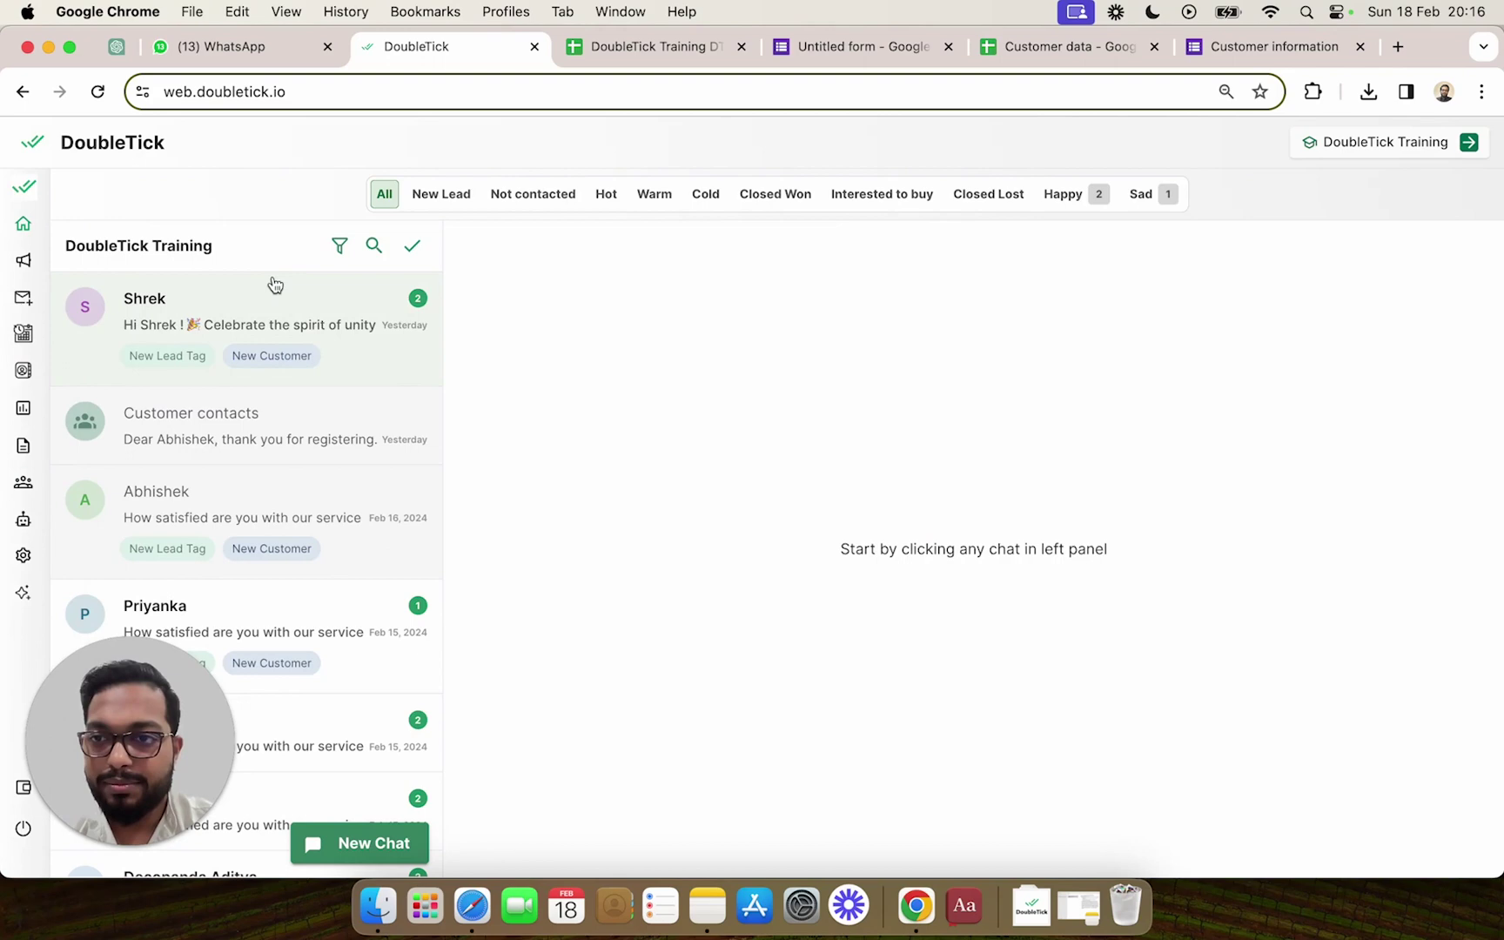
{"action": "left_click", "coordinate": [272, 301]}
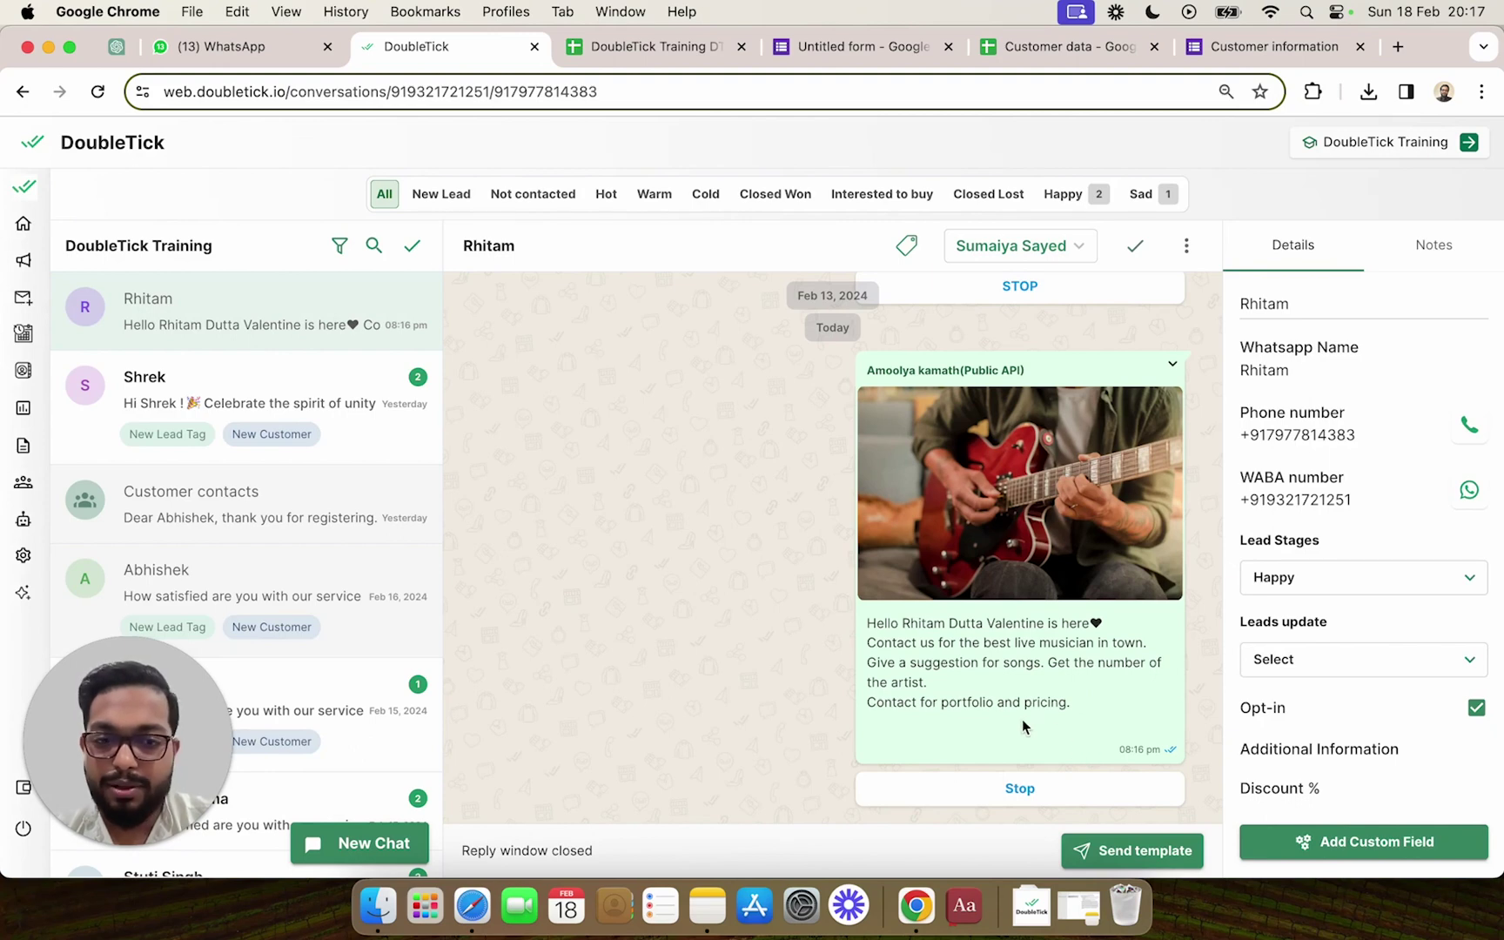
{"action": "left_click", "coordinate": [238, 49]}
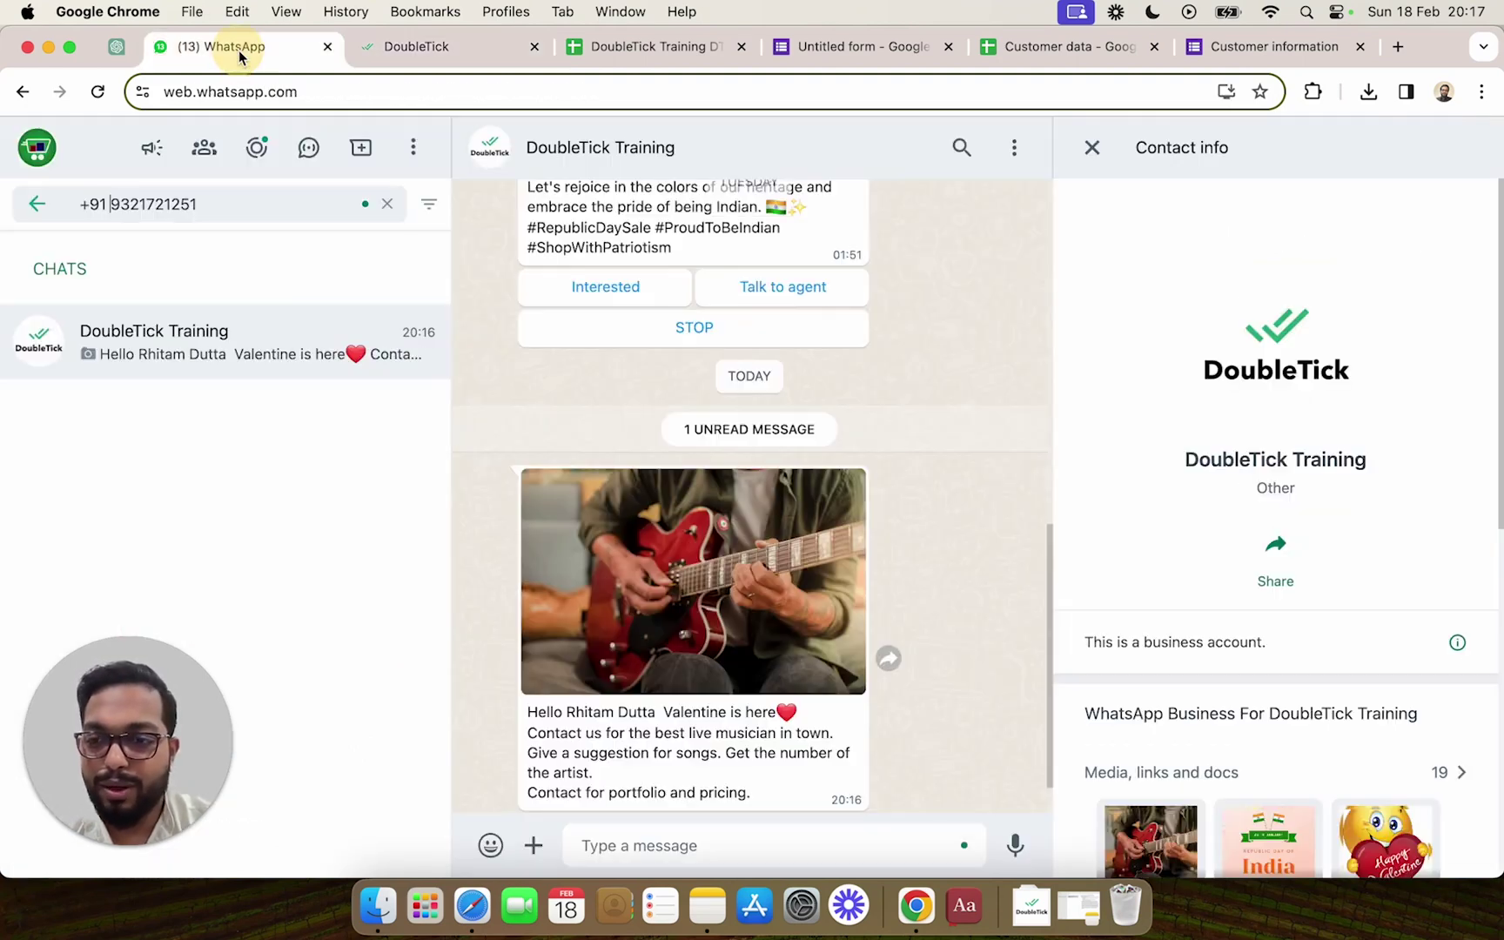